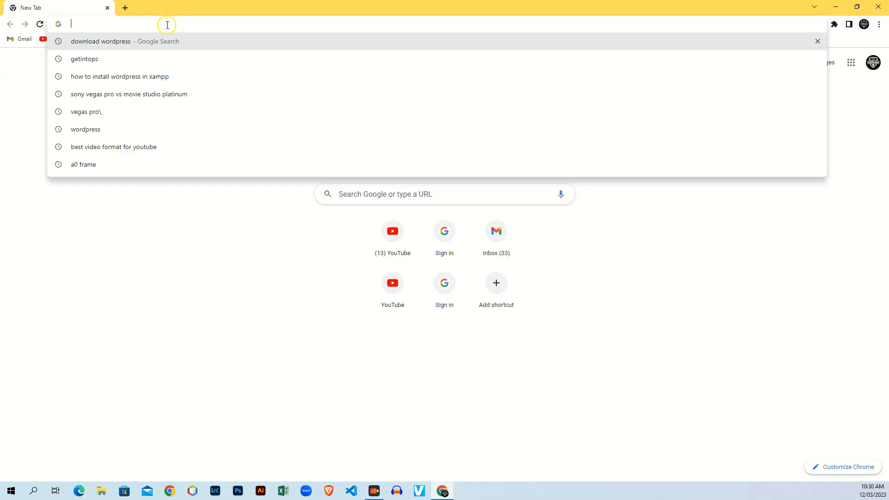
Search Google for 'download wordpress'.
type("downlo")
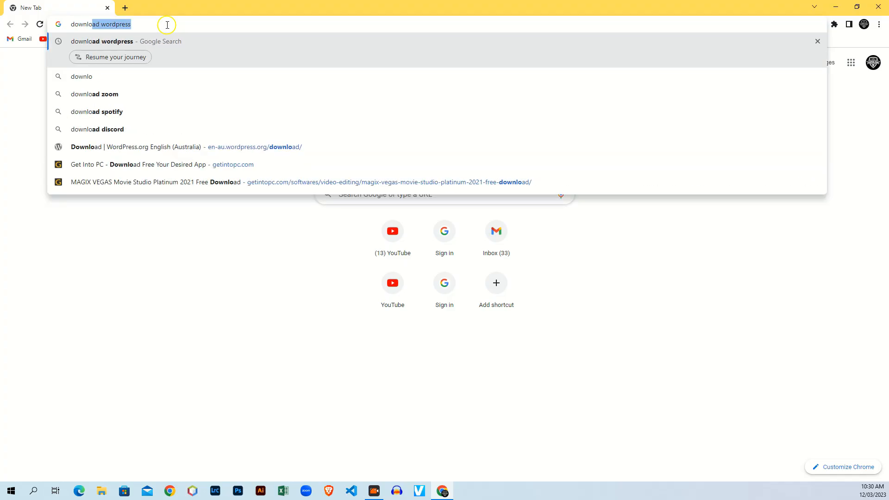
type("ad wordpress")
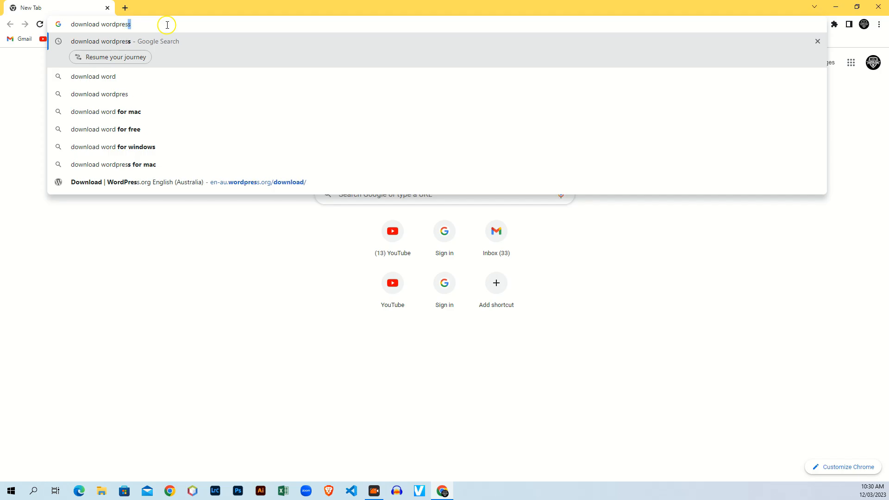
key("Return")
left_click_drag(90, 165, 319, 166)
left_click(442, 170)
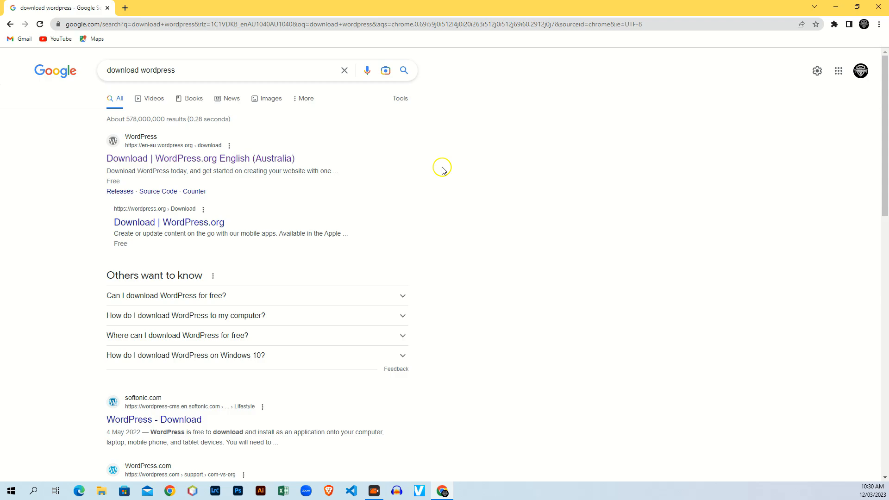
On the WordPress.org English (Australia) page, start downloading WordPress 6.1.1.
left_click(274, 159)
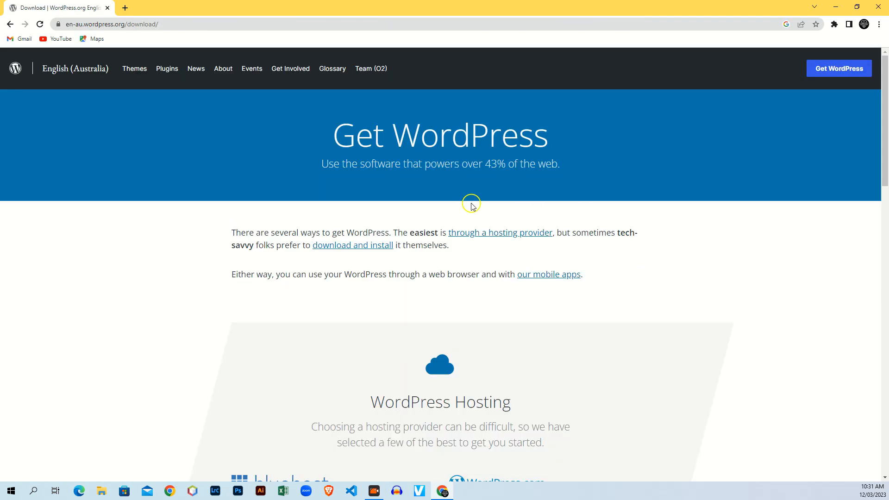
scroll(472, 205, "down", 9)
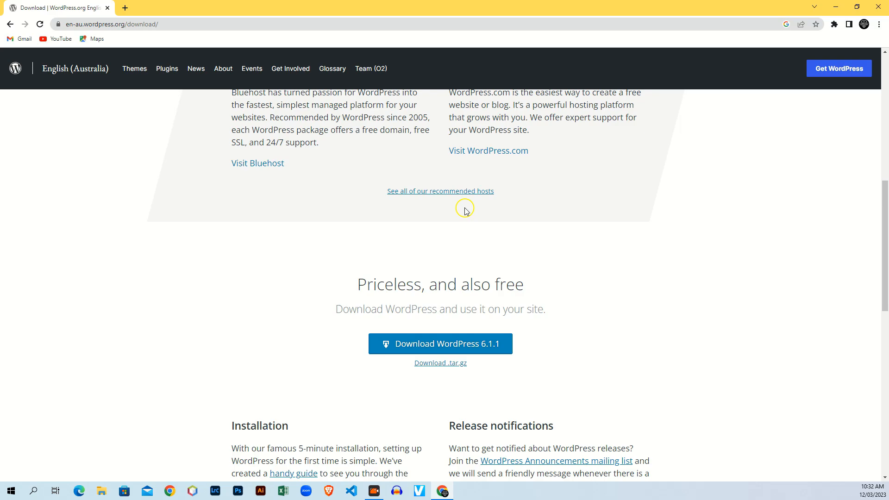
left_click(415, 351)
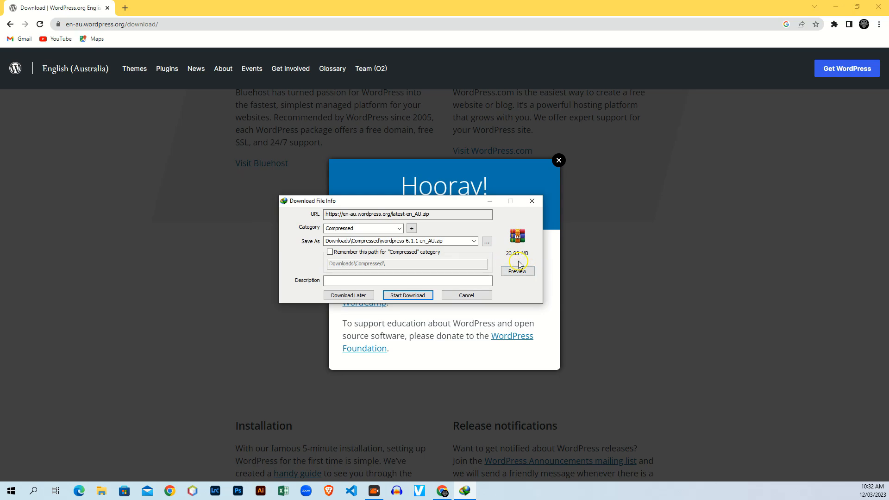
Download the 23.85 MB wordpress-6.1.1-en_AU.zip with IDM and open its Downloads\Compressed folder.
left_click(408, 296)
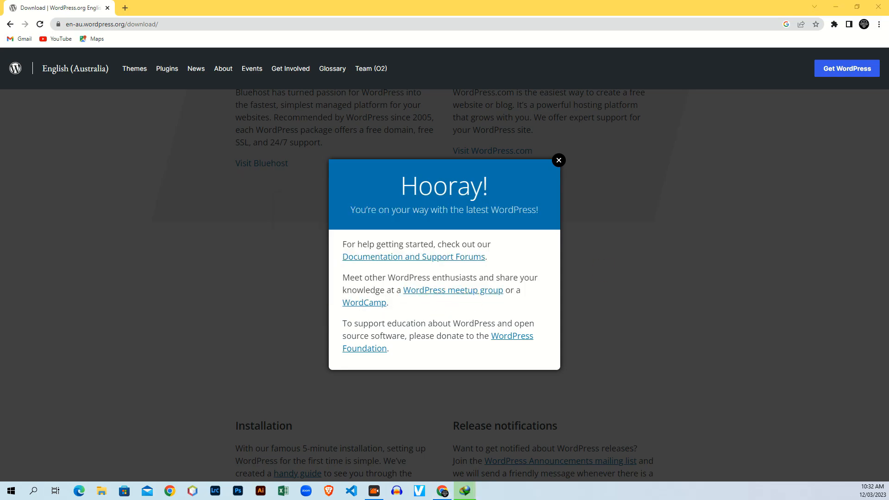
left_click_drag(672, 202, 388, 165)
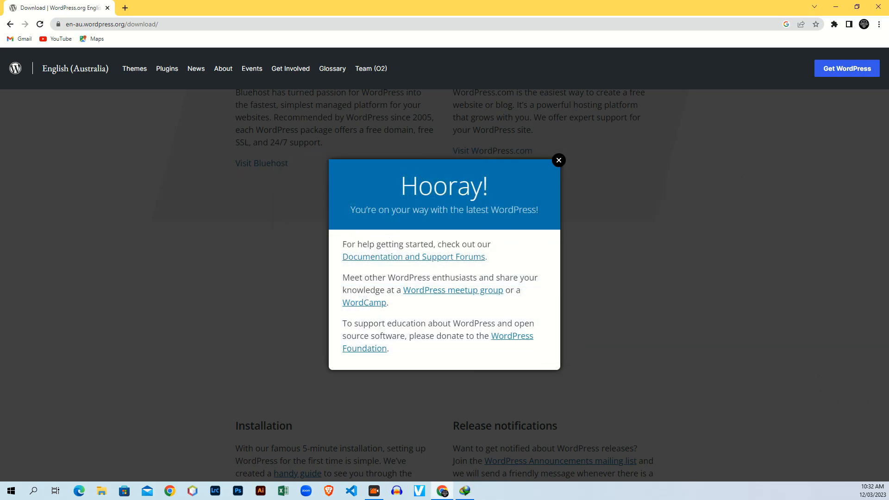
left_click_drag(612, 143, 365, 208)
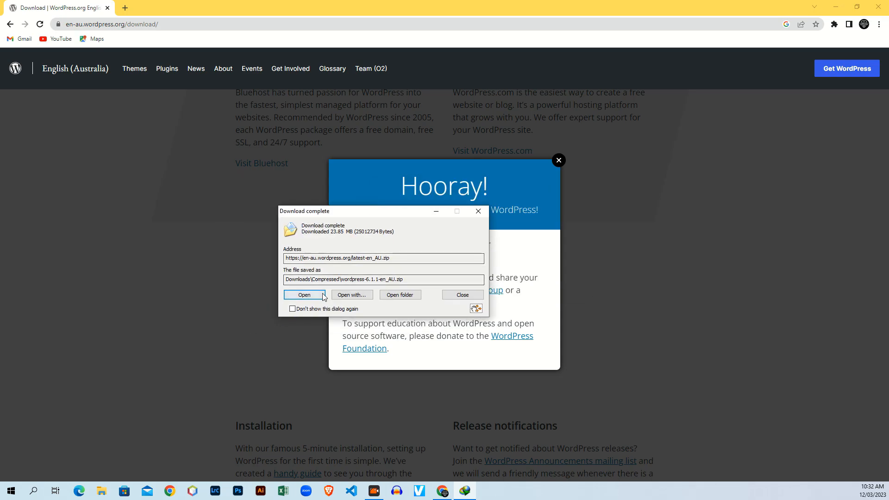
left_click(400, 295)
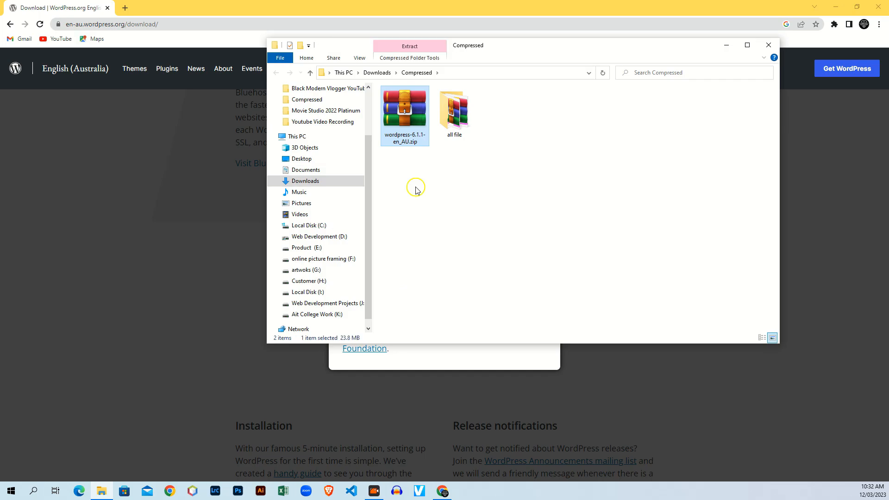
Extract the zip to wordpress-6.1.1-en_AU, check its 19-item wordpress folder, then return to Chrome.
right_click(399, 125)
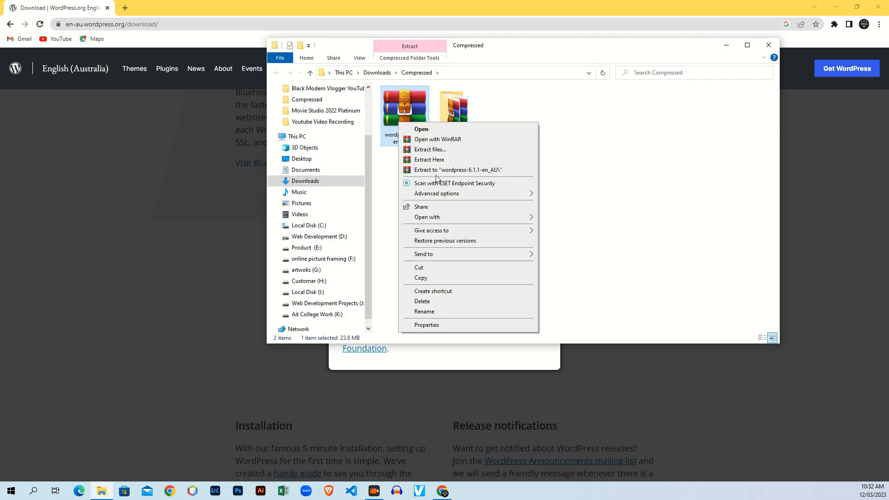
left_click(439, 175)
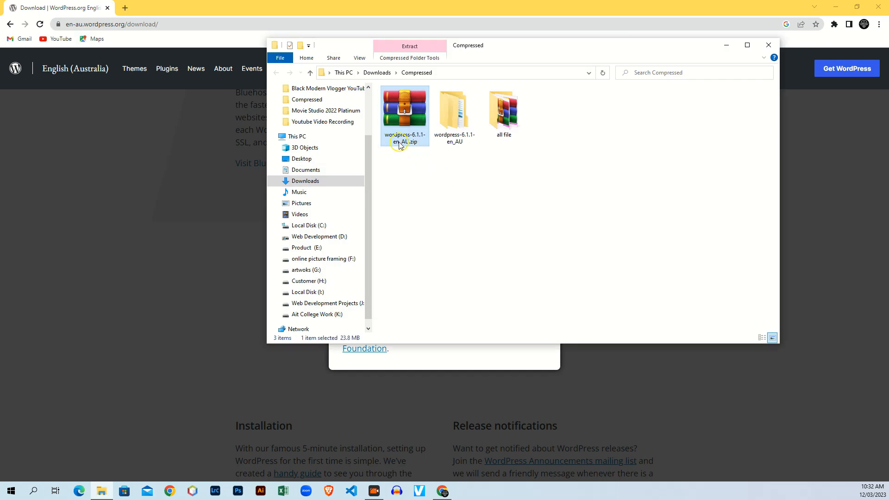
double_click(455, 139)
double_click(406, 104)
left_click_drag(440, 291, 431, 94)
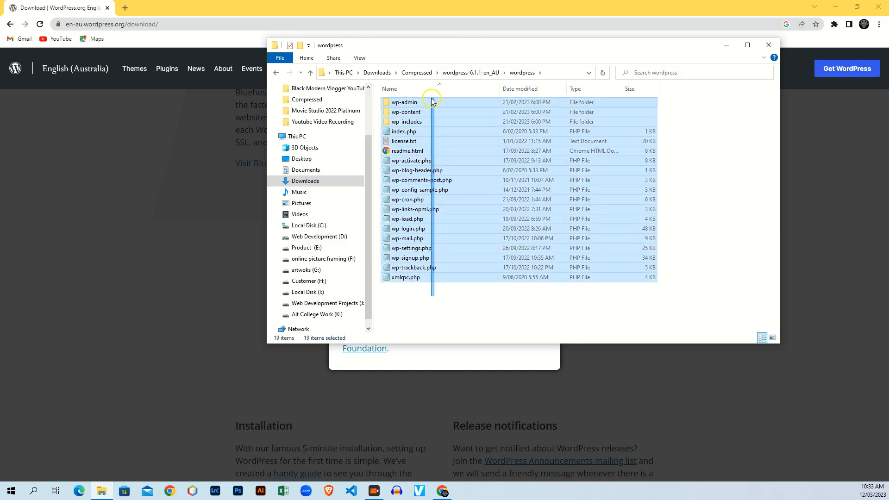
left_click(424, 315)
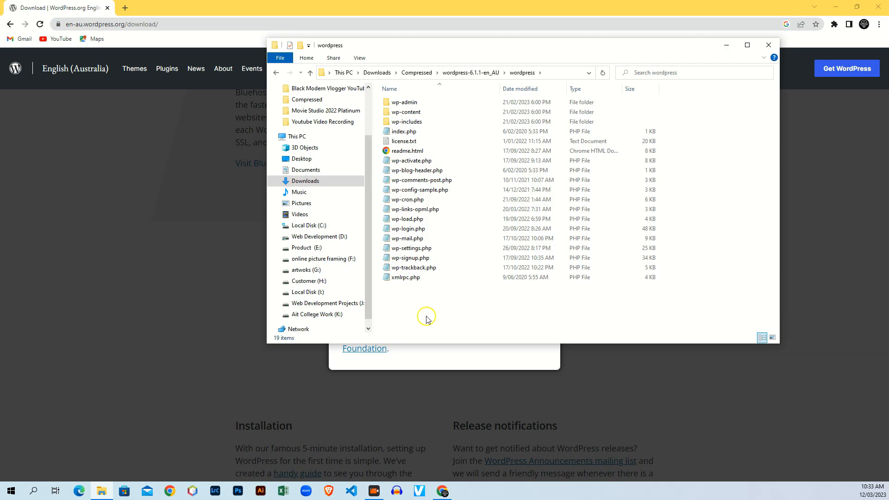
left_click(205, 151)
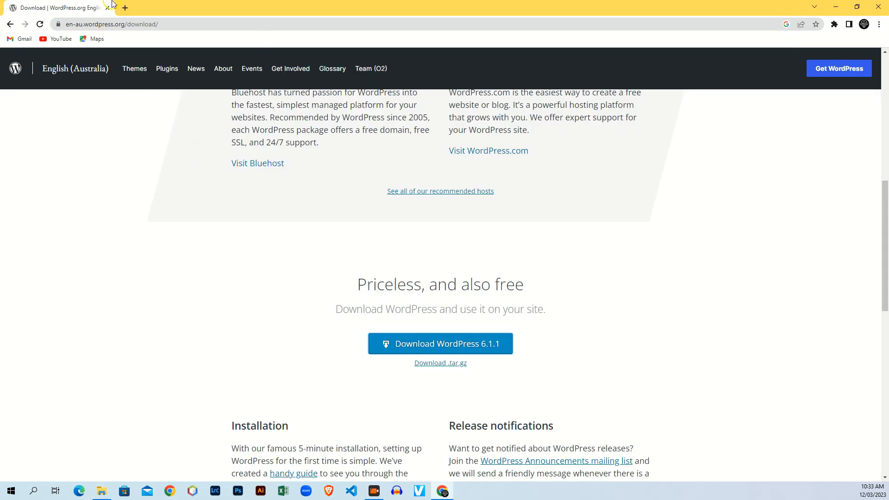
Search 'download xampp' in a new Chrome tab.
left_click(126, 9)
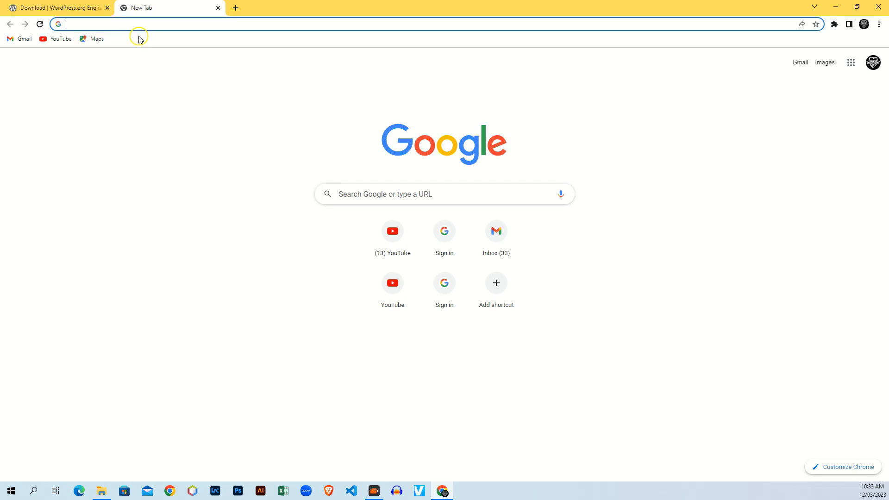
type("do")
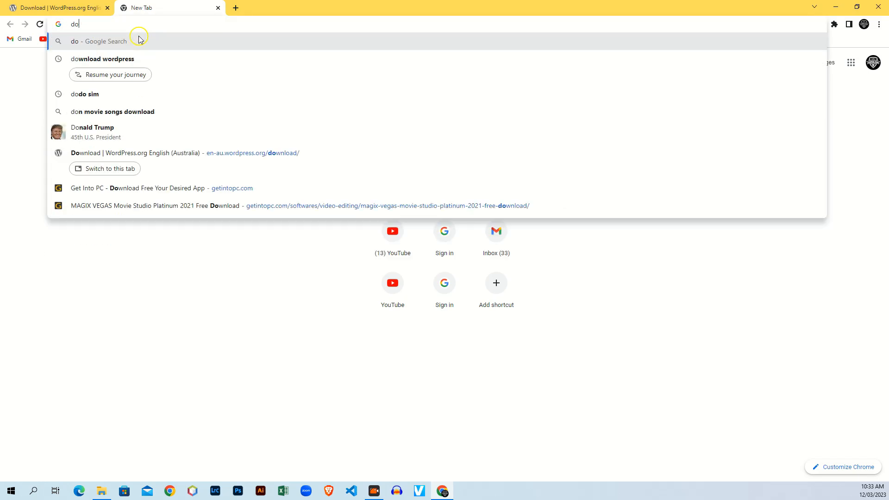
type("wnload xampp")
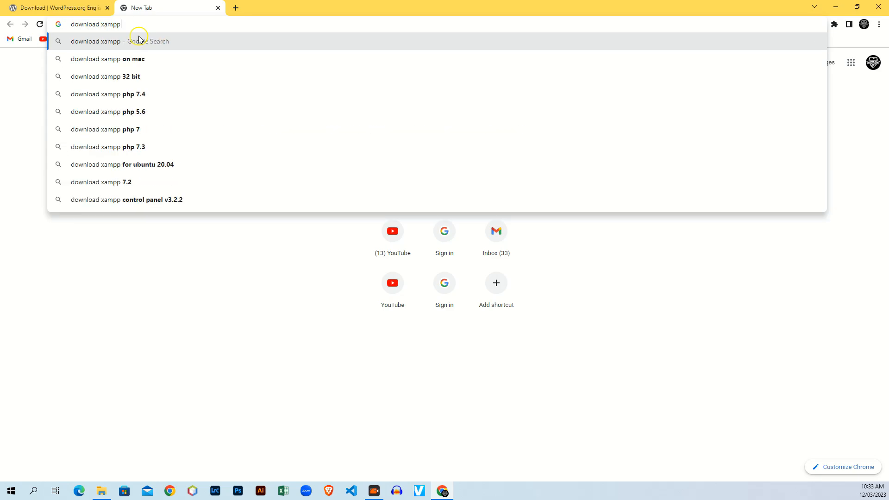
key("Return")
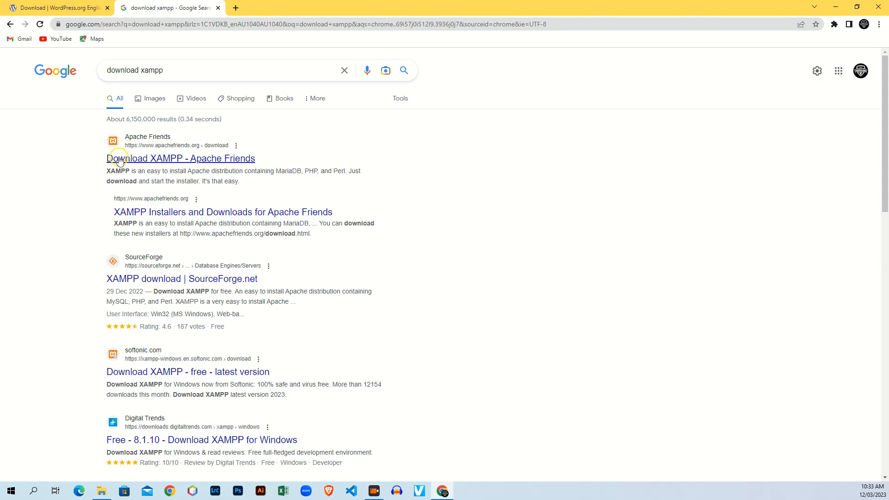
Open the Apache Friends download page and review the Windows builds 8.0.25, 8.1.12 and 8.2.0.
left_click(171, 160)
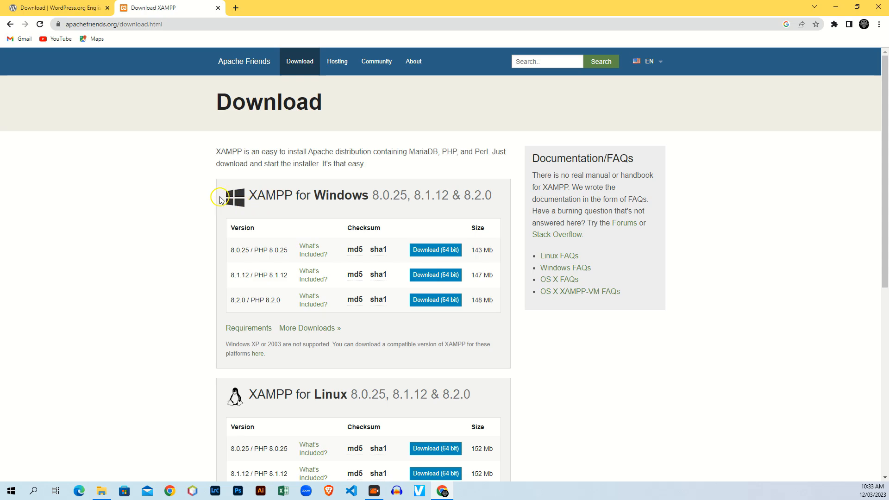
left_click_drag(248, 198, 380, 197)
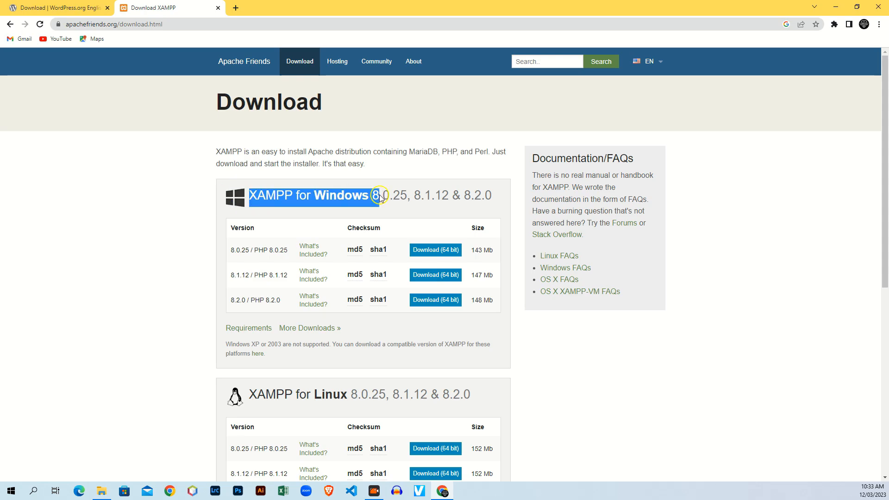
left_click_drag(225, 384, 341, 397)
scroll(559, 285, "down", 4)
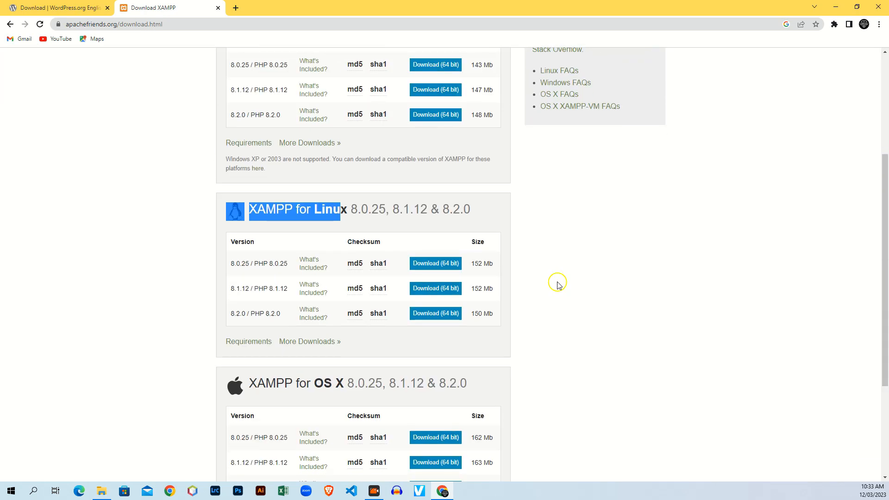
scroll(208, 308, "down", 1)
left_click(219, 334)
scroll(223, 339, "up", 3)
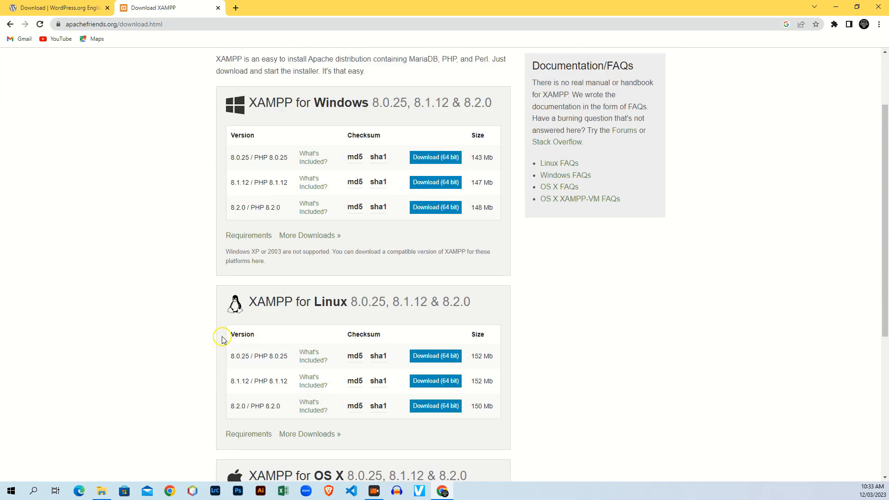
scroll(221, 340, "up", 2)
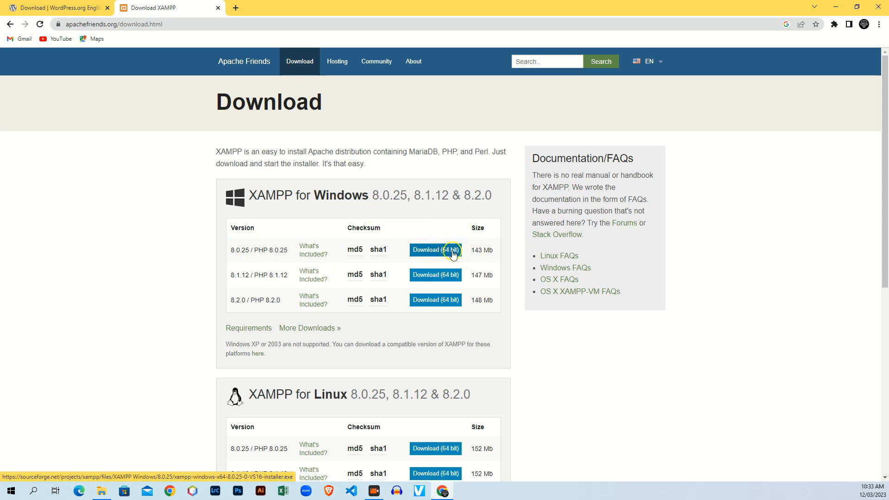
Download the 142.77 MB XAMPP 8.0.25 Windows installer and open its Downloads\Programs folder.
left_click(433, 255)
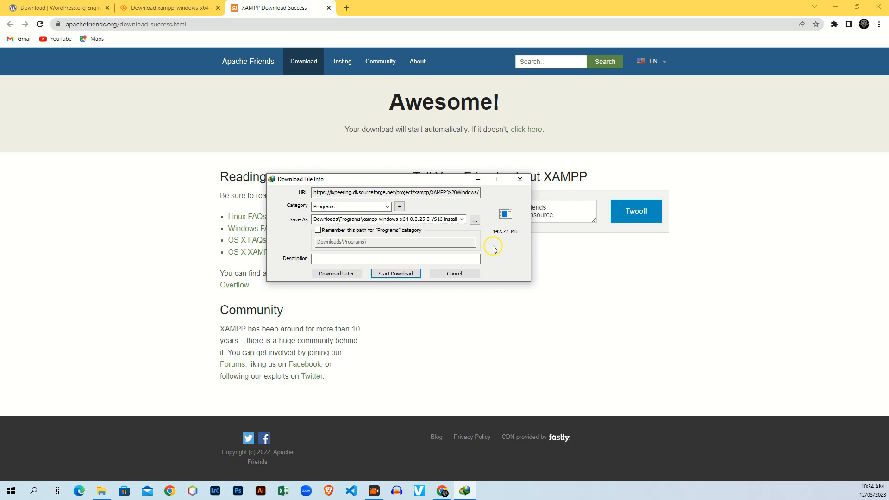
left_click(391, 275)
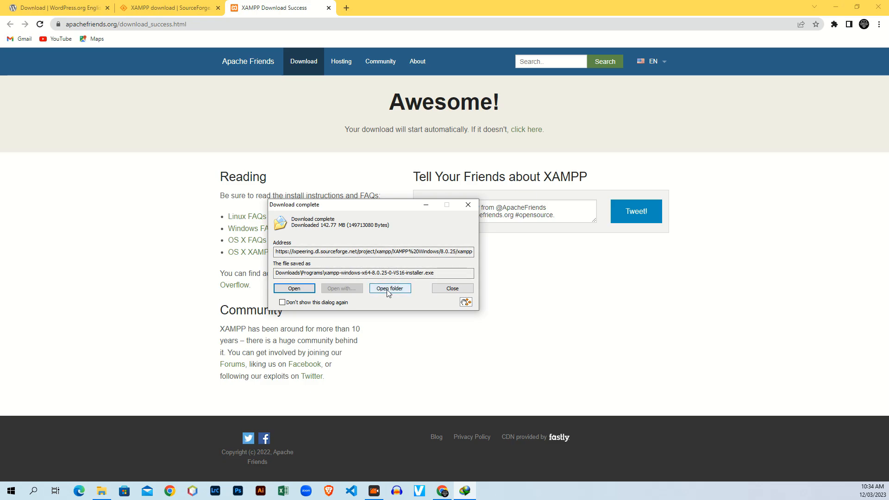
left_click(389, 288)
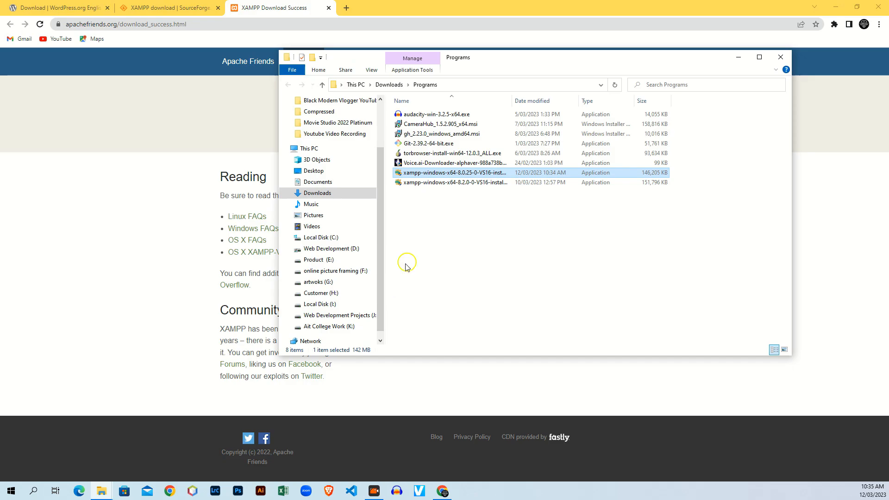
Run xampp-windows-x64-8.0.25 installer and centre the antivirus warning dialog.
right_click(439, 175)
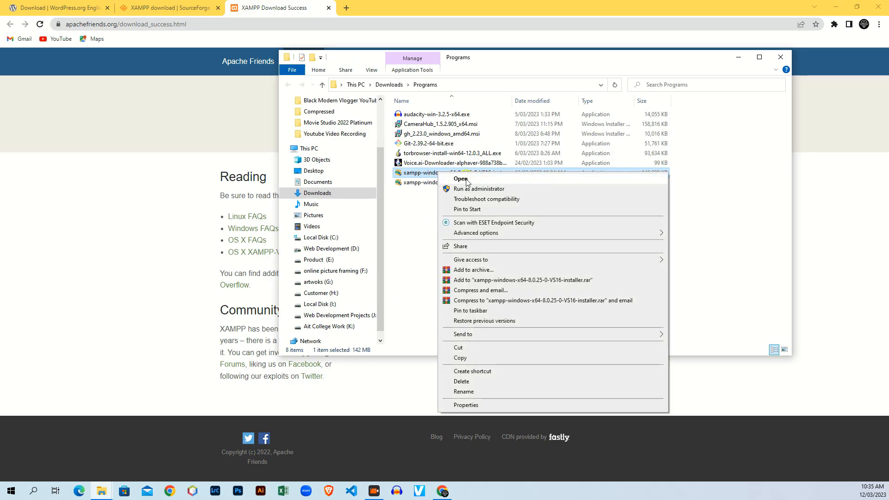
left_click(463, 180)
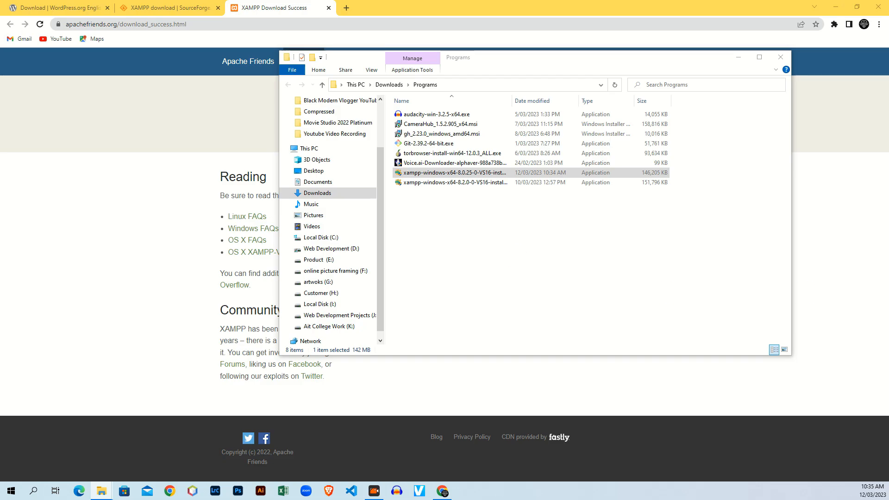
left_click_drag(875, 153, 347, 184)
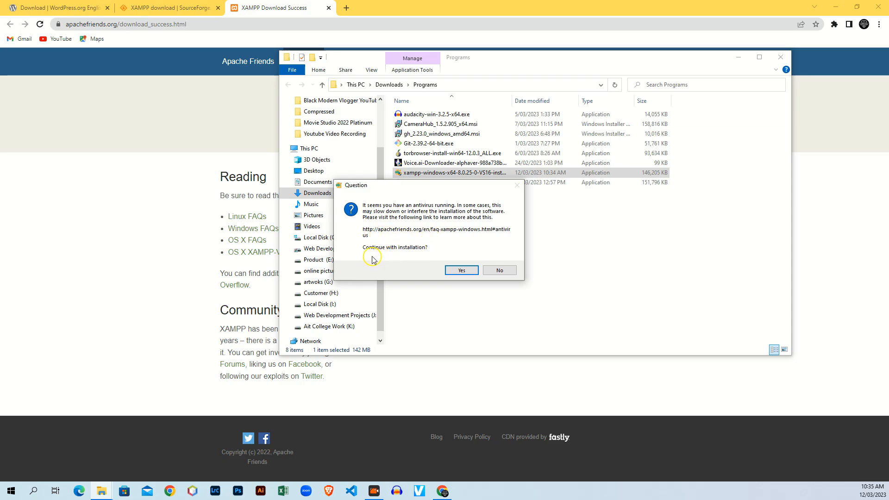
Accept the antivirus warning, centre the Setup Wizard and proceed past its Welcome page.
left_click(463, 270)
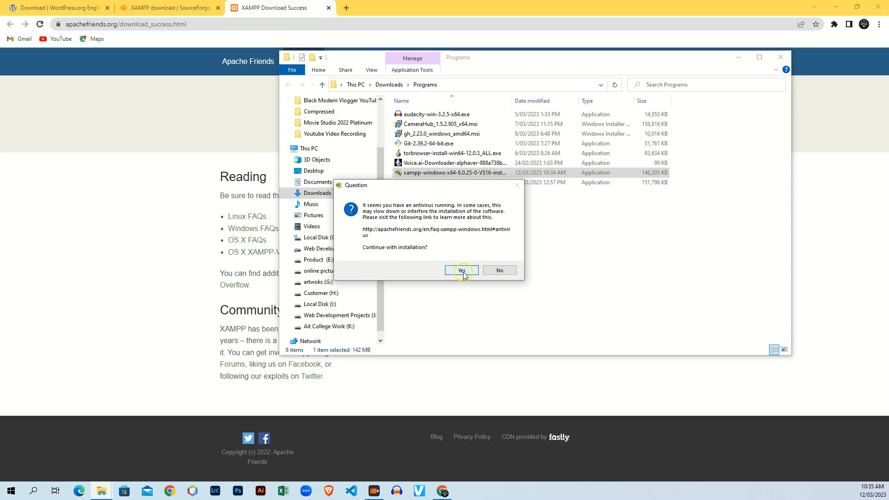
left_click_drag(852, 180, 472, 134)
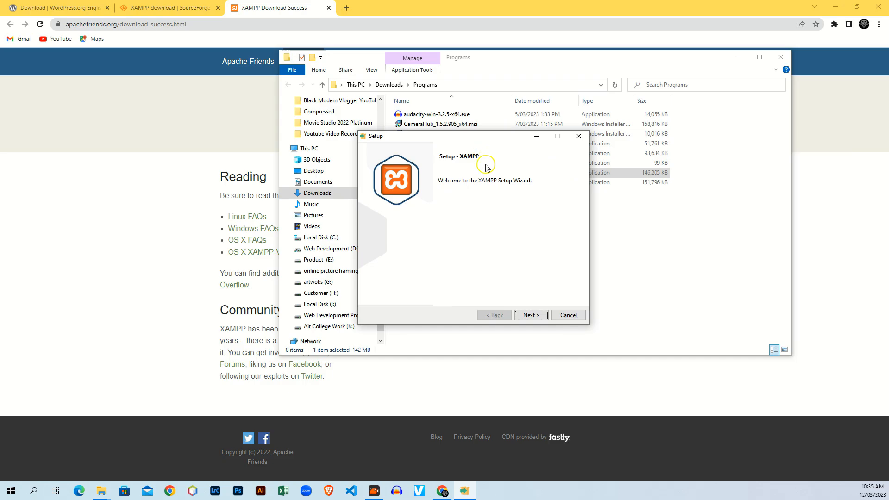
mouse_move(470, 139)
left_mouse_down()
mouse_move(464, 218)
mouse_move(470, 145)
mouse_move(459, 128)
left_mouse_up()
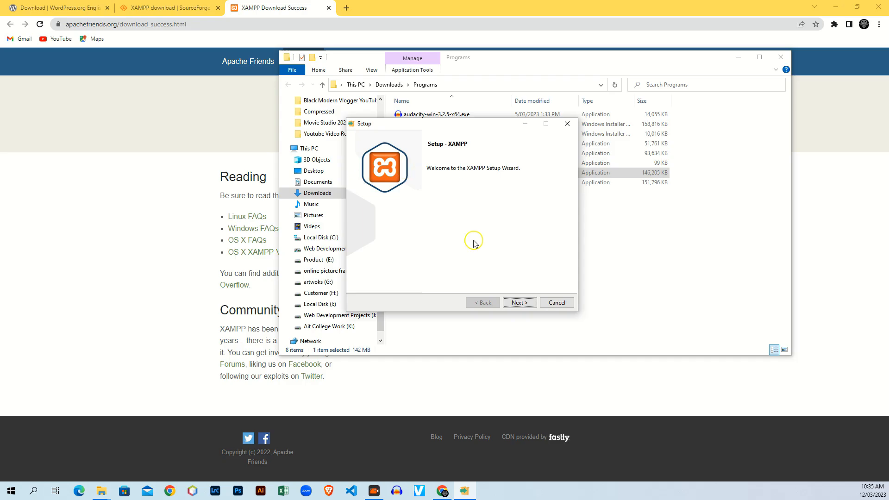
left_click(519, 303)
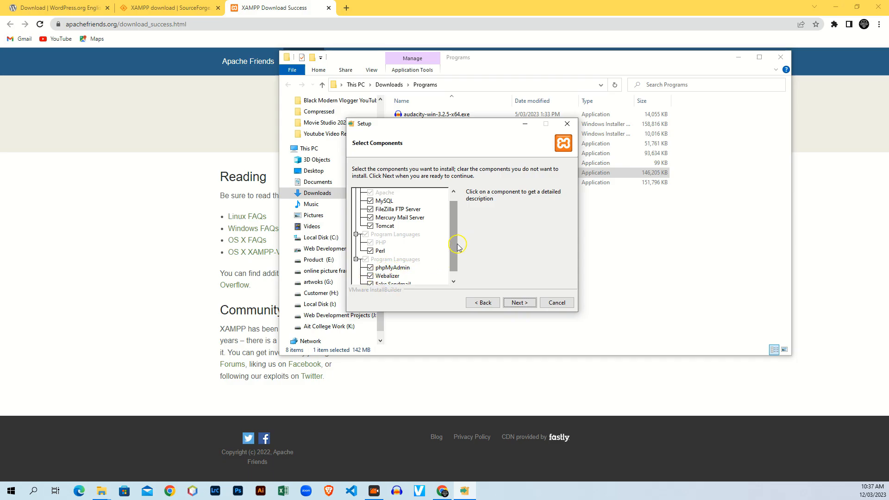
Untick Fake Sendmail, Webalizer, Perl, Tomcat, Mercury and FileZilla, keeping MySQL and phpMyAdmin.
left_click_drag(459, 245, 457, 266)
left_click(370, 276)
left_click(370, 268)
left_click(371, 243)
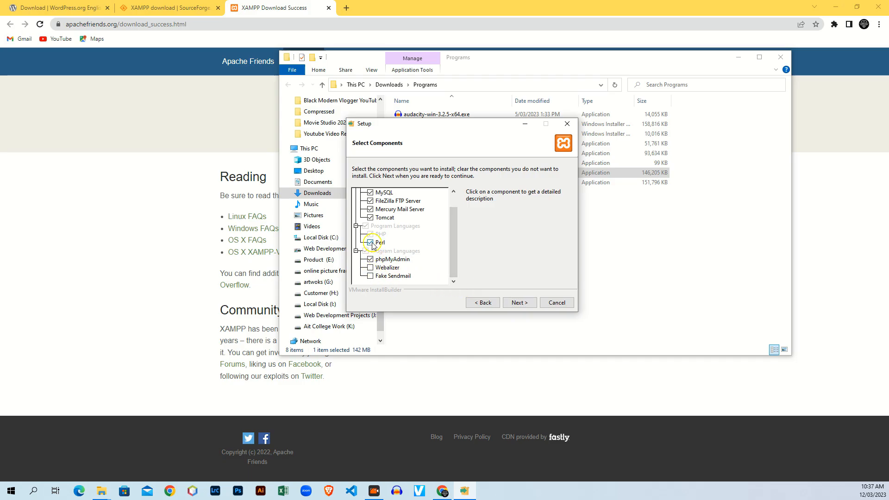
left_click(370, 218)
left_click(371, 209)
left_click(370, 201)
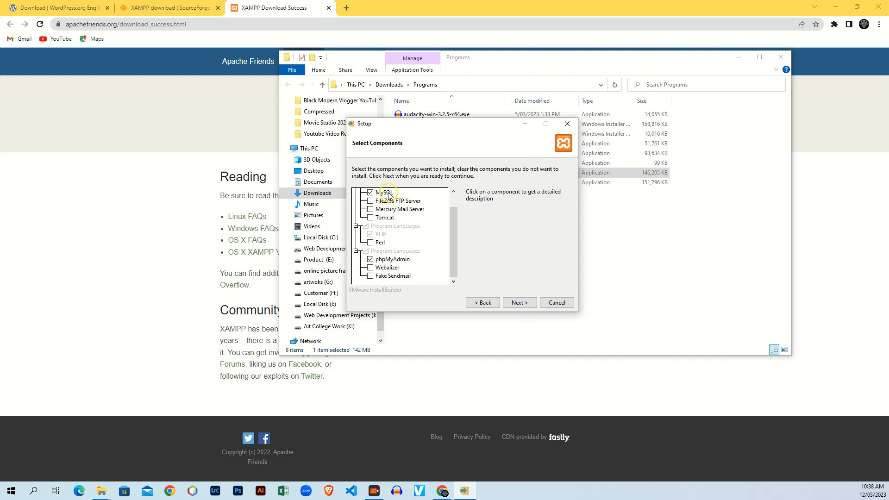
left_click(518, 304)
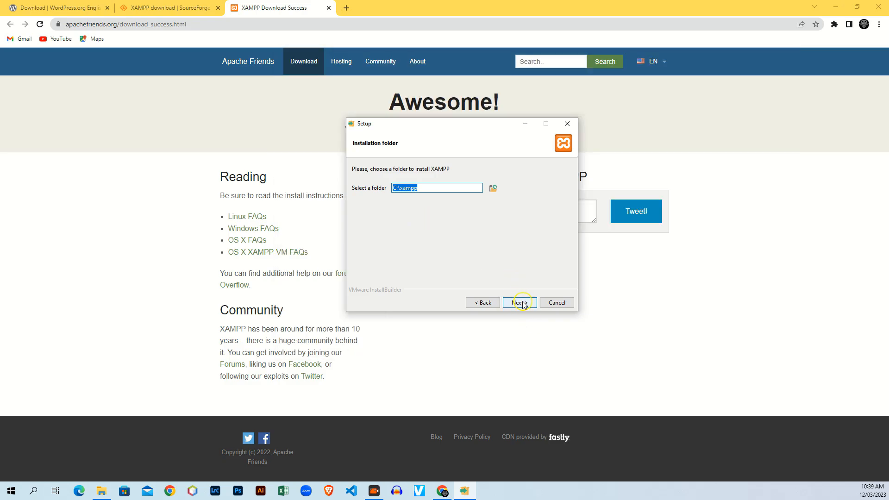
Keep C:\xampp as the folder and English as the language, then install.
left_click(521, 303)
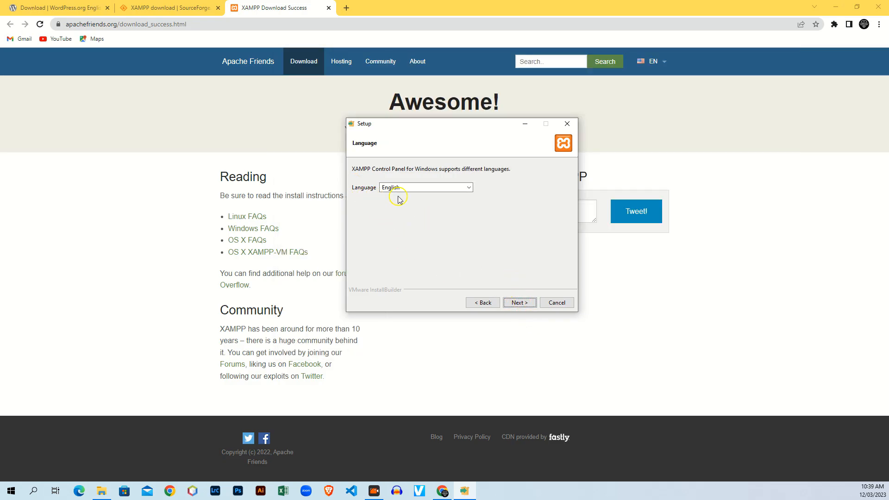
left_click(520, 303)
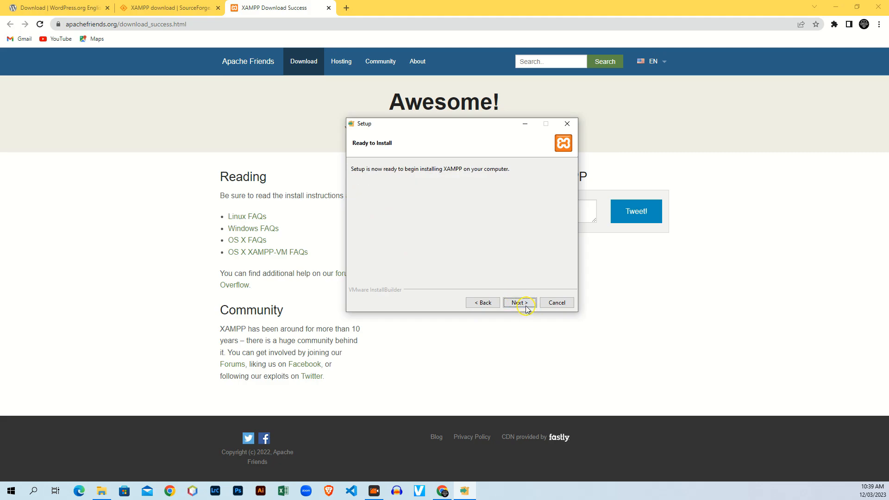
left_click(520, 304)
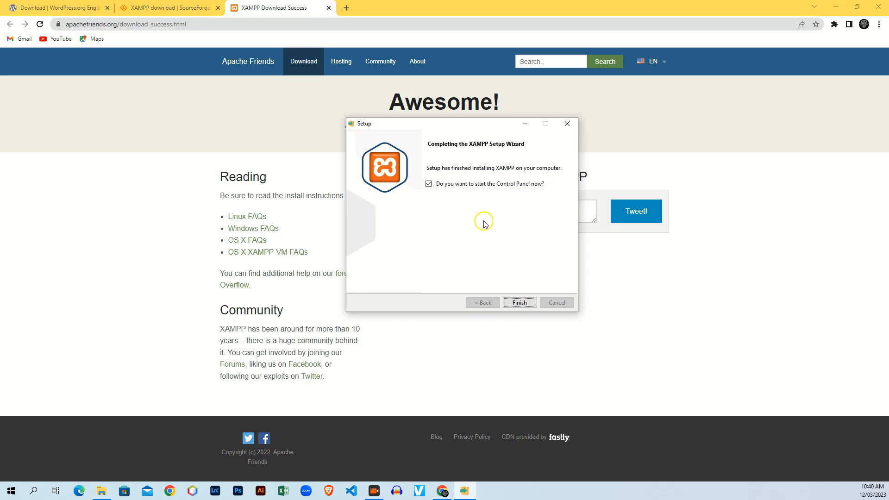
Finish setup with 'start the Control Panel' ticked to launch XAMPP Control Panel v3.3.0.
left_click(520, 305)
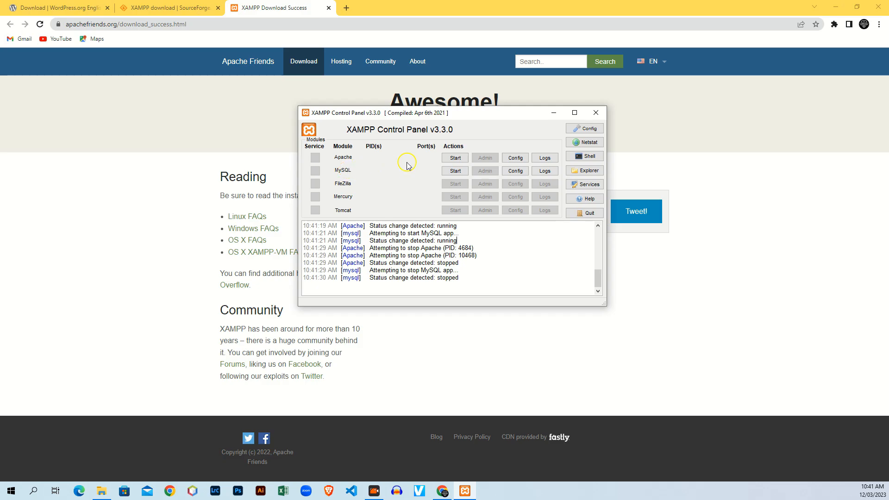
Start Apache and MySQL, then open phpMyAdmin from the MySQL row's Admin button.
left_click(452, 159)
left_click(454, 171)
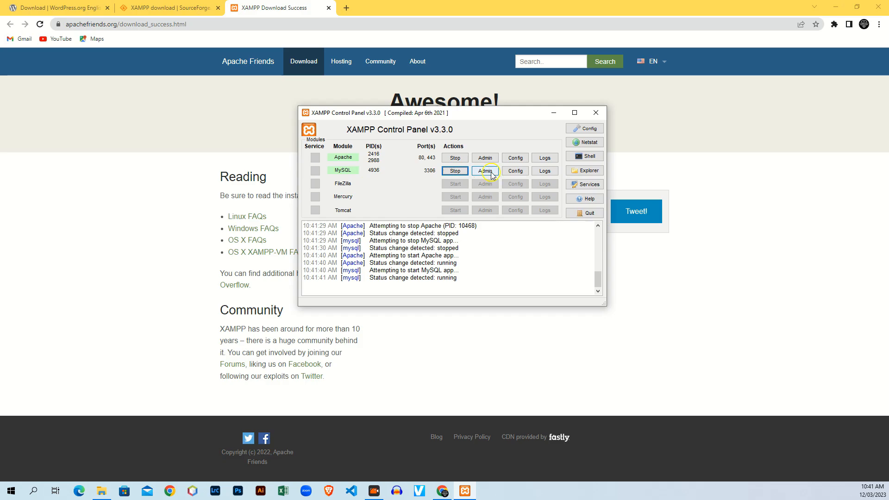
left_click(491, 173)
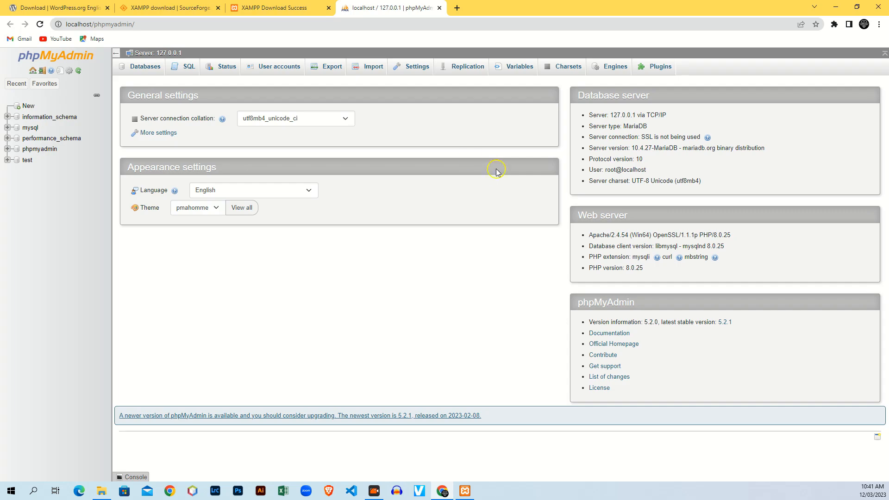
Create a new phpMyAdmin database named technicalUchai.
left_click(29, 108)
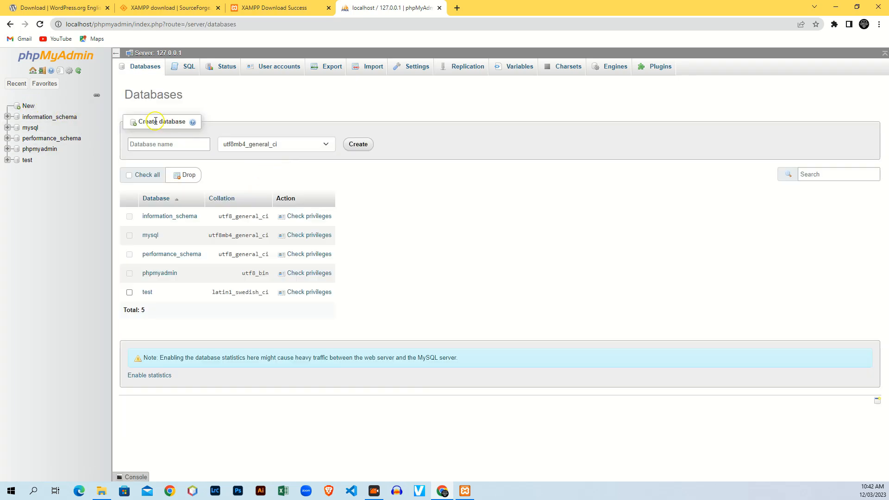
left_click(166, 145)
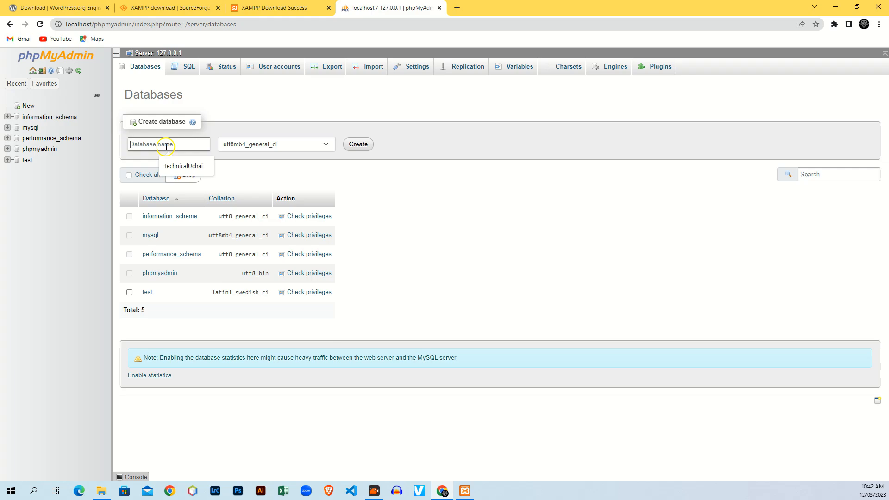
type("technicalUchai")
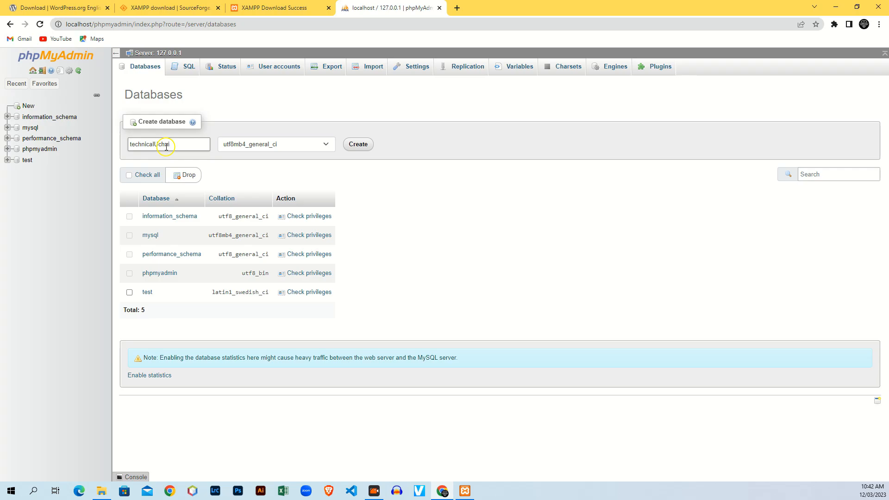
left_click(354, 143)
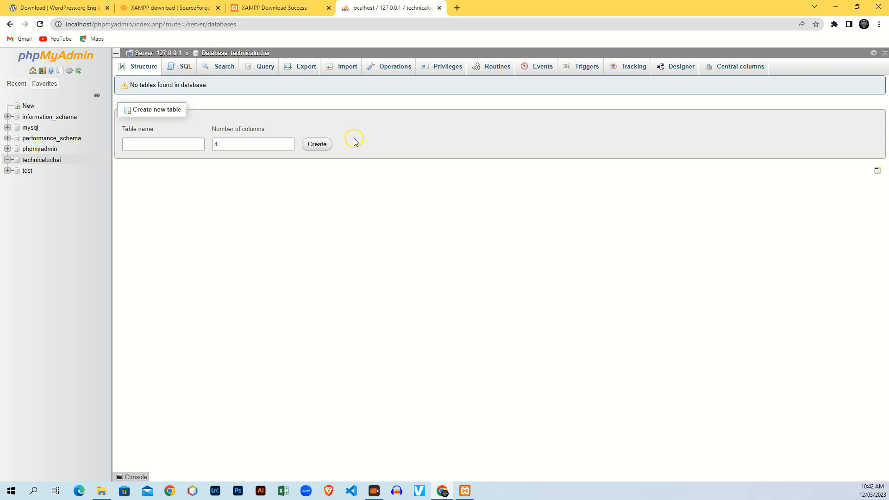
Close the XAMPP Download Success, SourceForge and other extra tabs, then minimize Chrome.
left_click(326, 14)
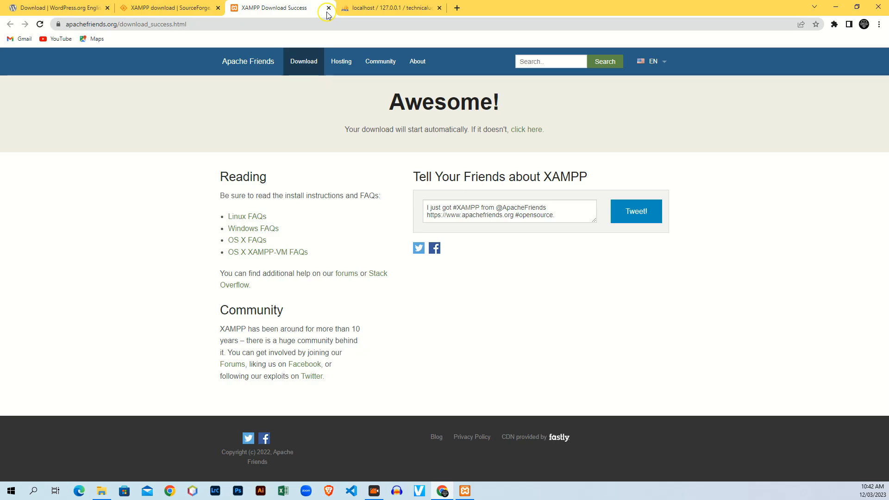
left_click(329, 9)
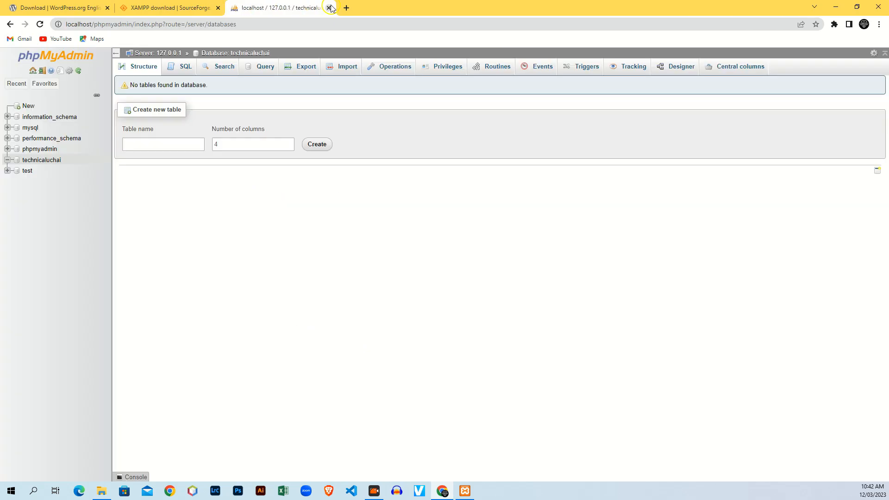
left_click(219, 8)
left_click(107, 8)
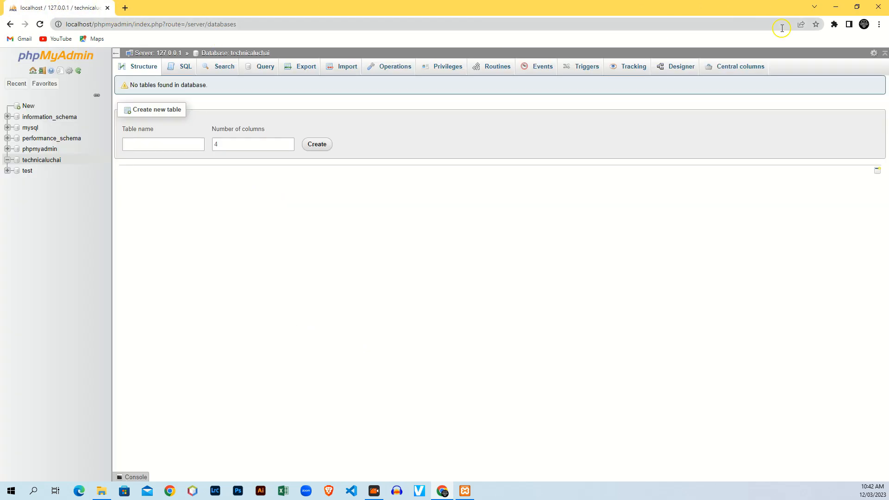
left_click(836, 7)
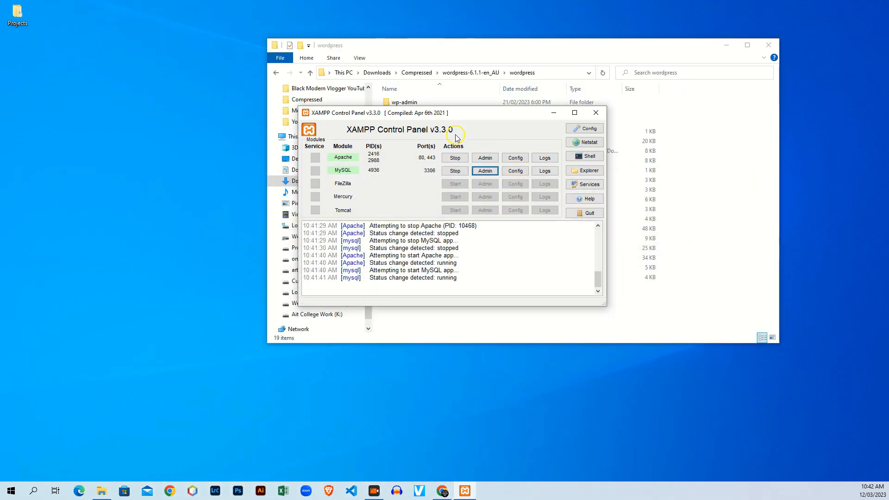
Open C:\xampp from the XAMPP Explorer button and go into the htdocs folder.
left_click(586, 171)
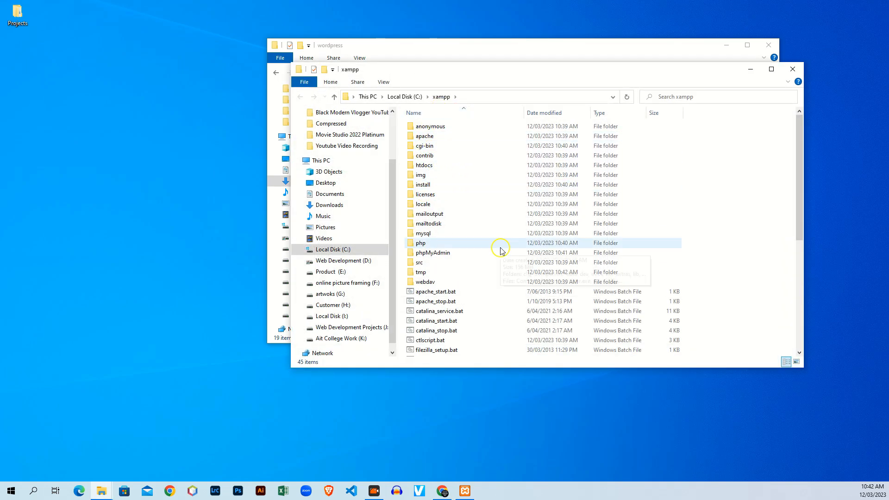
double_click(441, 168)
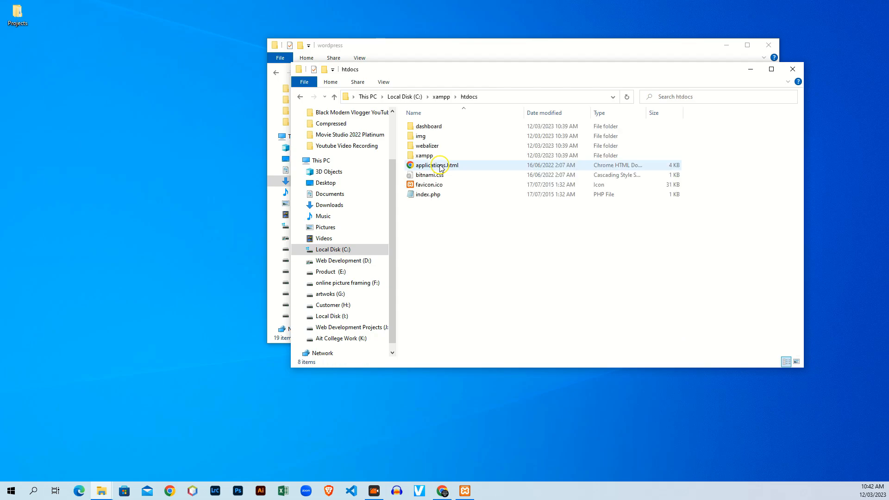
Make a new technicaluchai folder in htdocs, open it, and place its window beside wordpress.
right_click(452, 246)
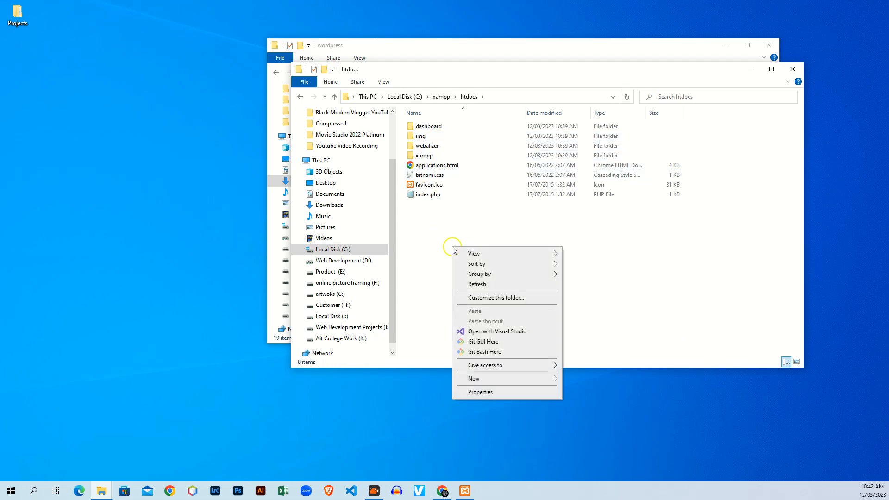
mouse_move(517, 379)
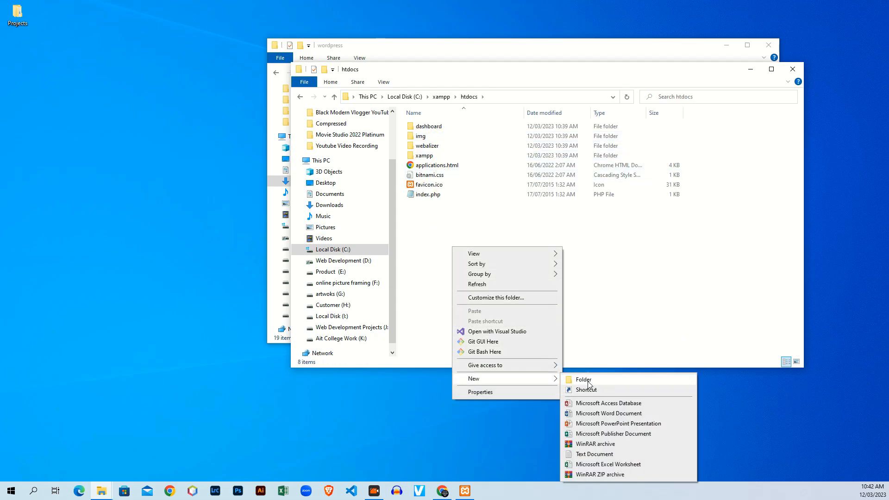
left_click(588, 380)
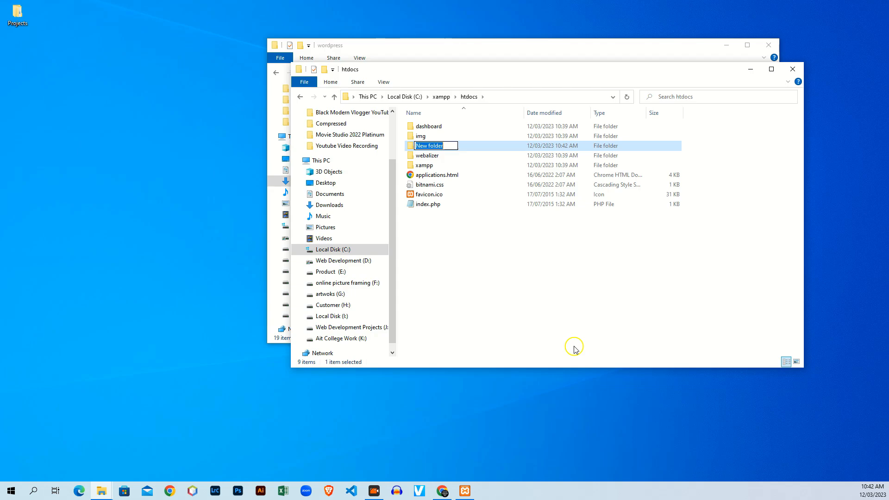
type("yr")
type("t")
type("echnicaluchai")
key("Return")
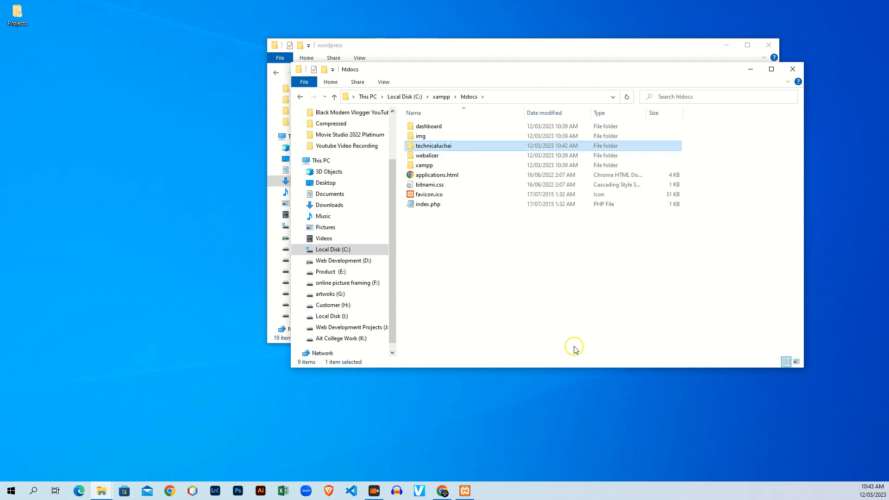
double_click(479, 151)
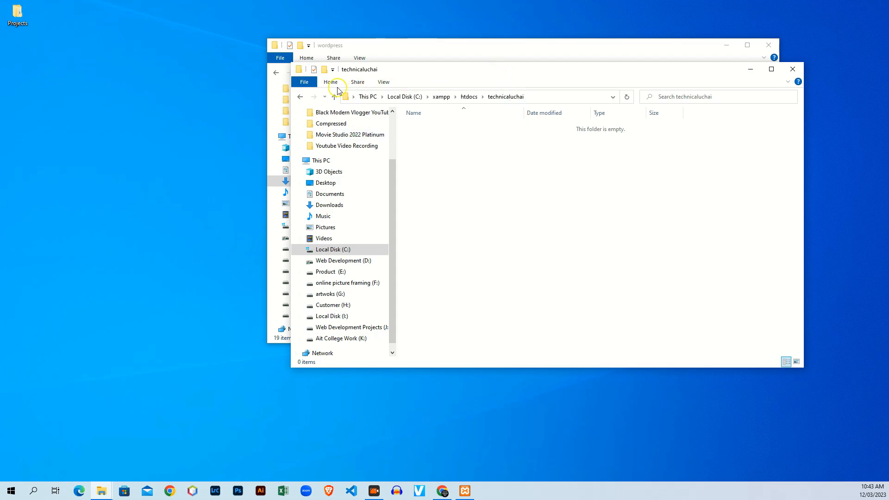
left_click_drag(504, 69, 508, 168)
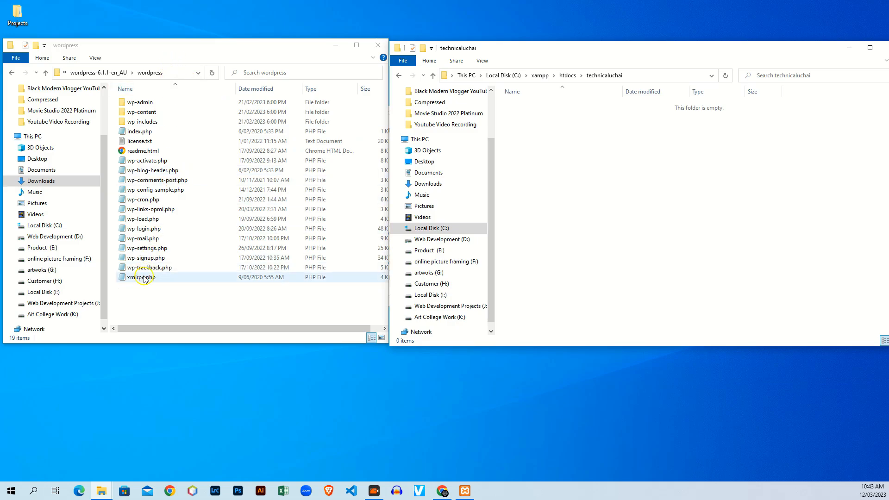
Select and copy all 19 items in the extracted wordpress folder.
left_click(145, 300)
left_click_drag(145, 299, 108, 90)
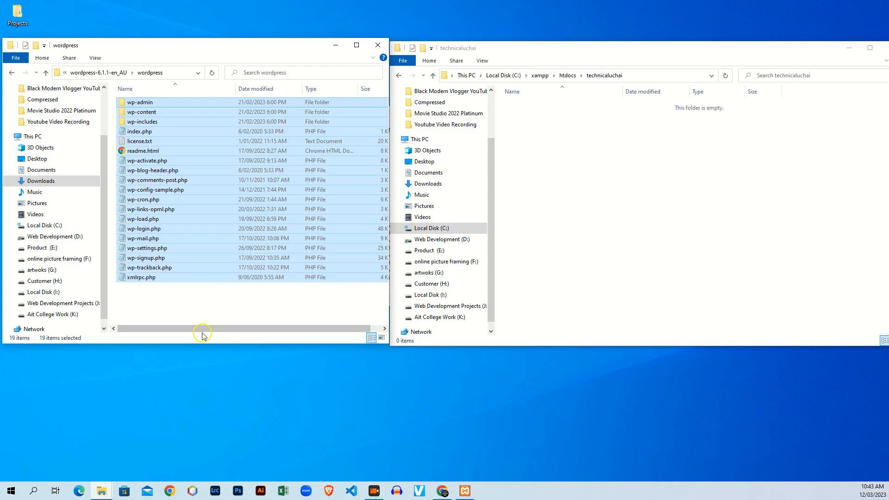
right_click(222, 184)
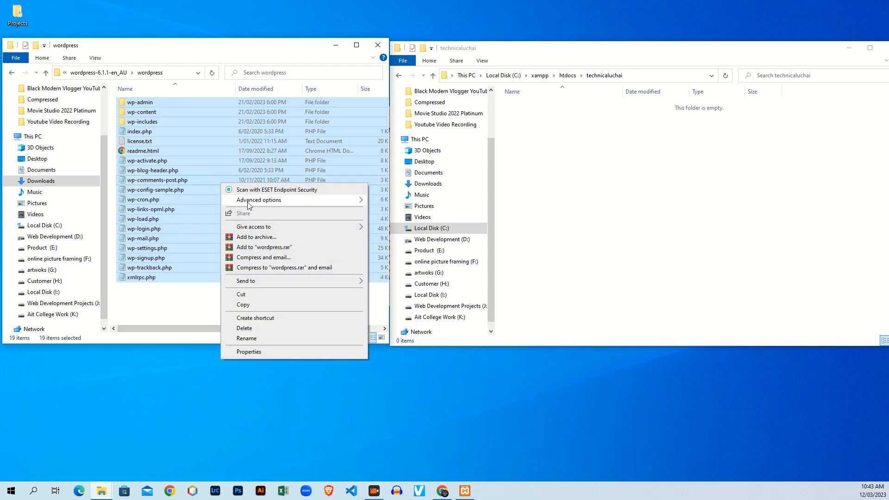
left_click(242, 304)
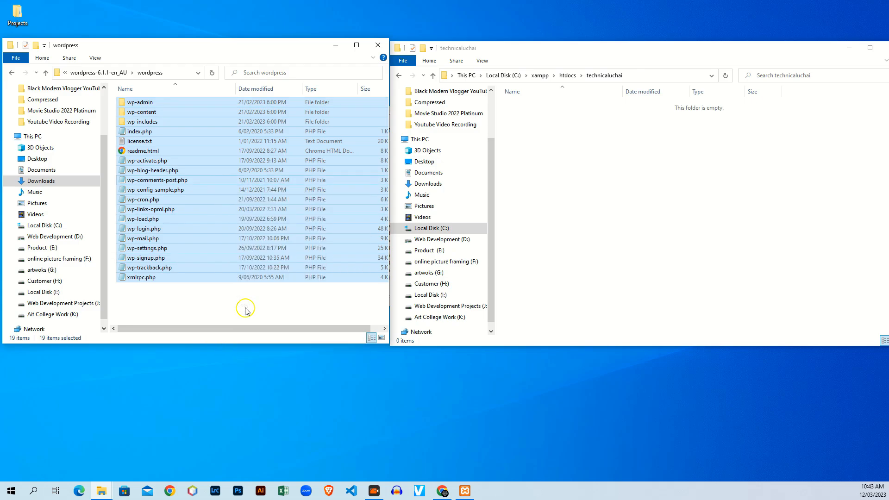
Paste the WordPress files into technicaluchai and bring Chrome back to the front.
left_click(538, 207)
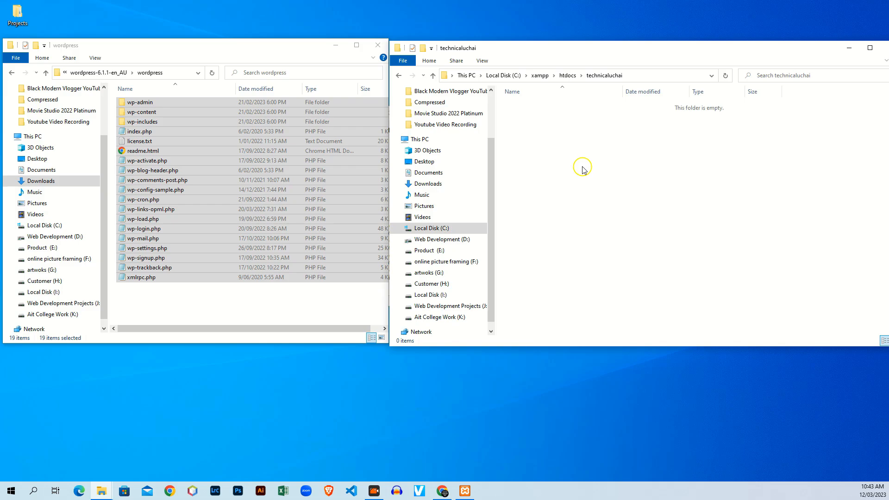
right_click(533, 143)
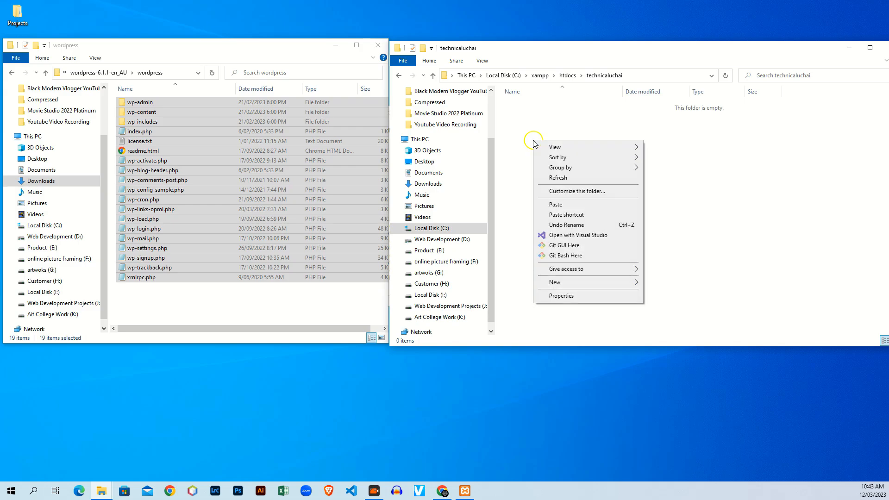
left_click(566, 204)
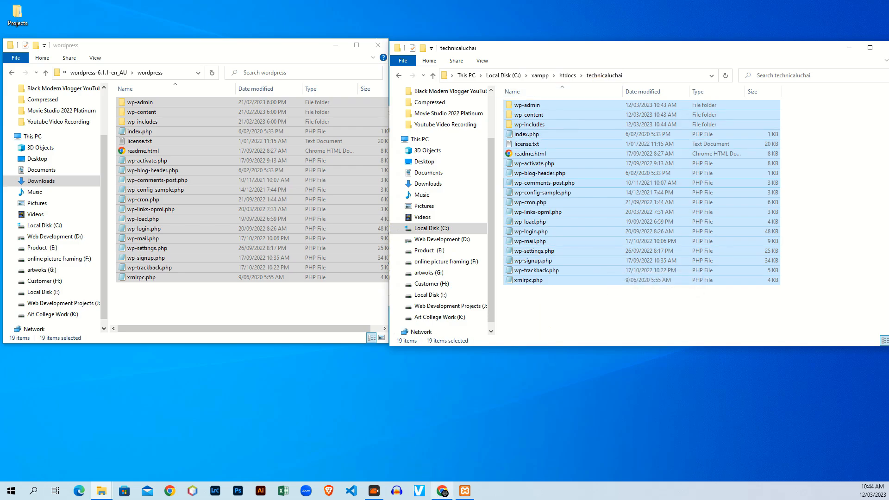
left_click(442, 492)
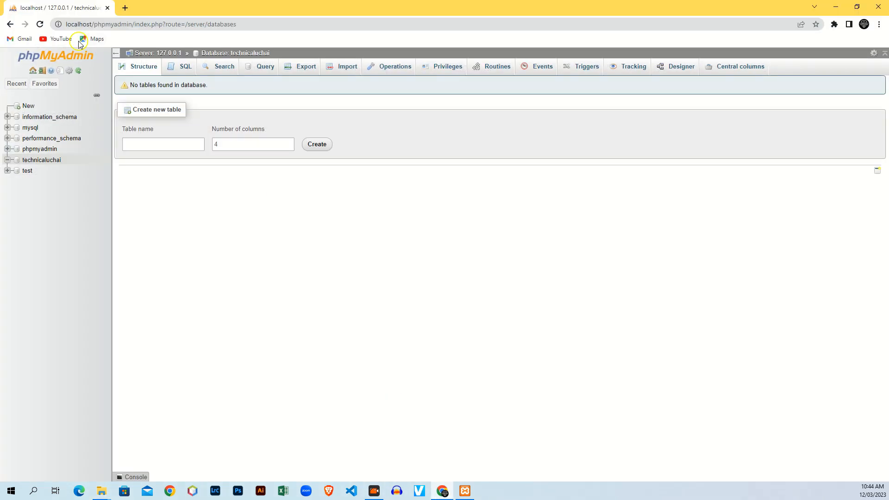
Load localhost/technicaluchai in a new Chrome tab.
left_click(125, 8)
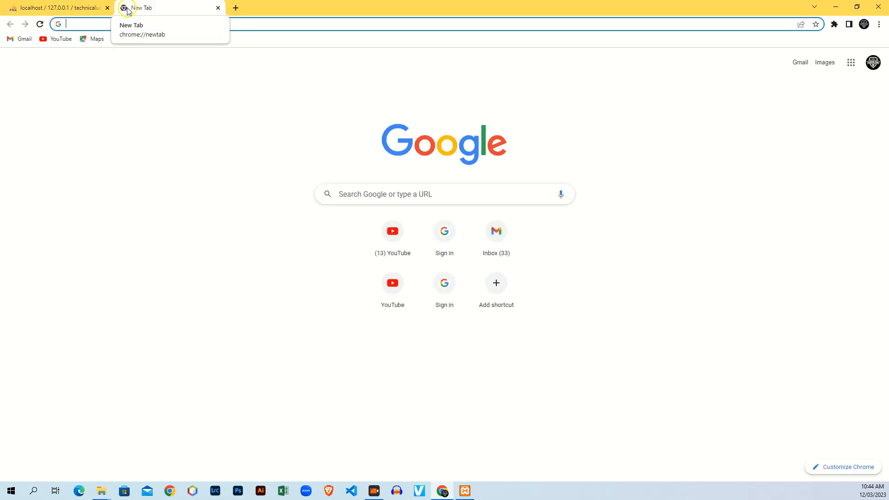
type("localhost")
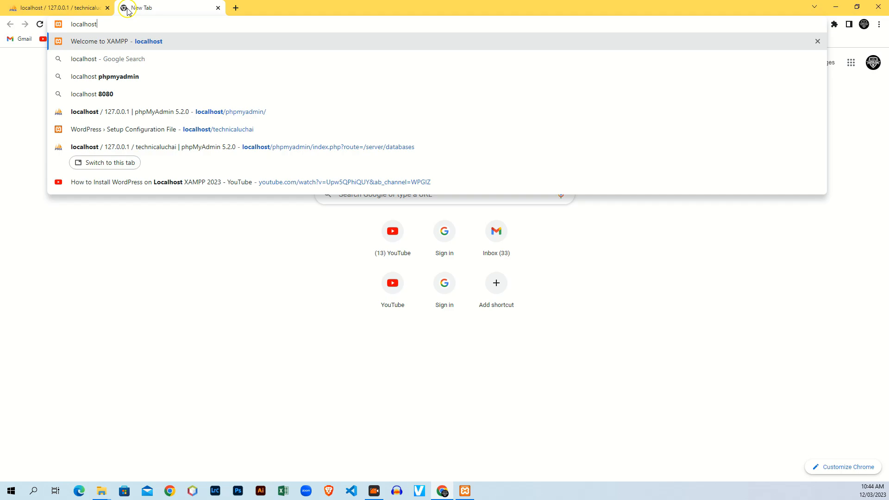
type("/")
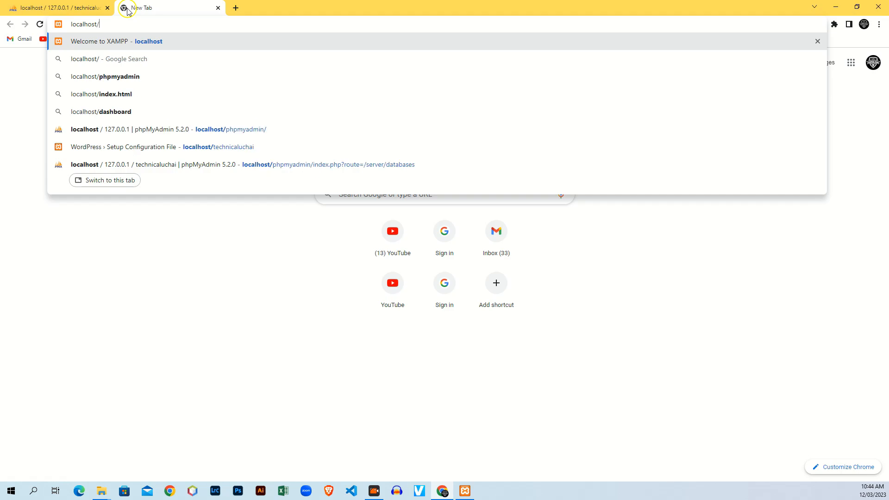
type("techn")
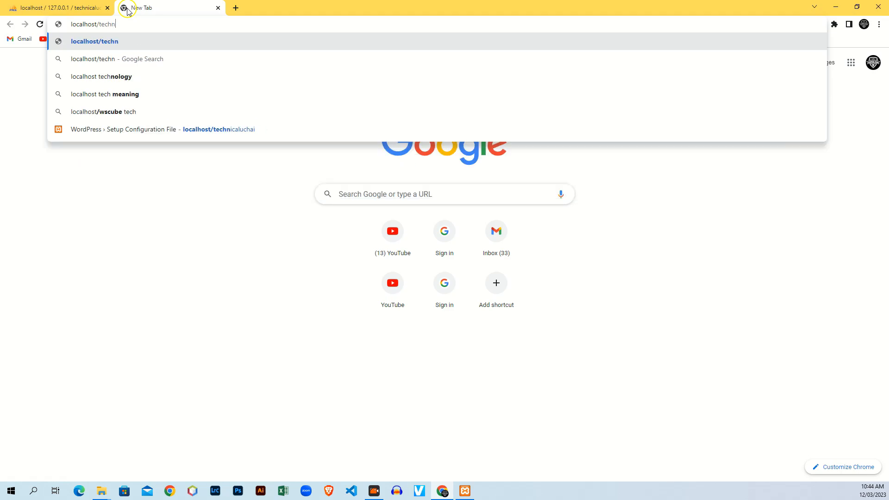
type("icaluchai")
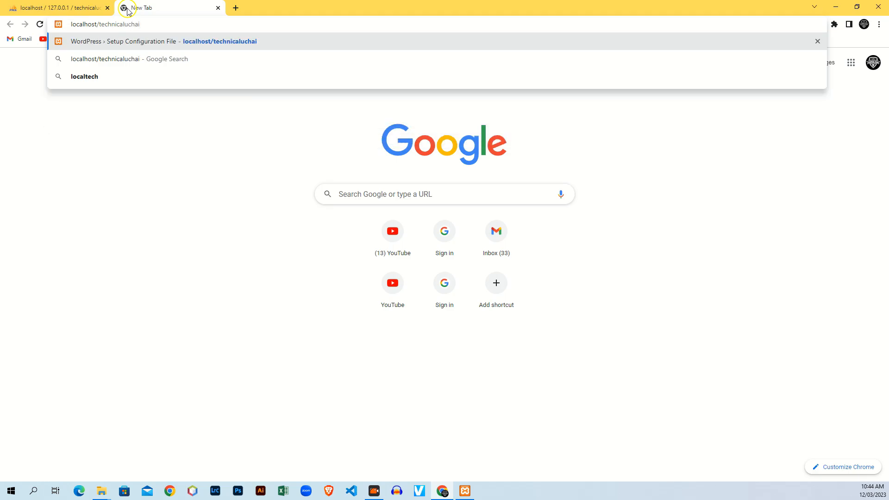
key("Return")
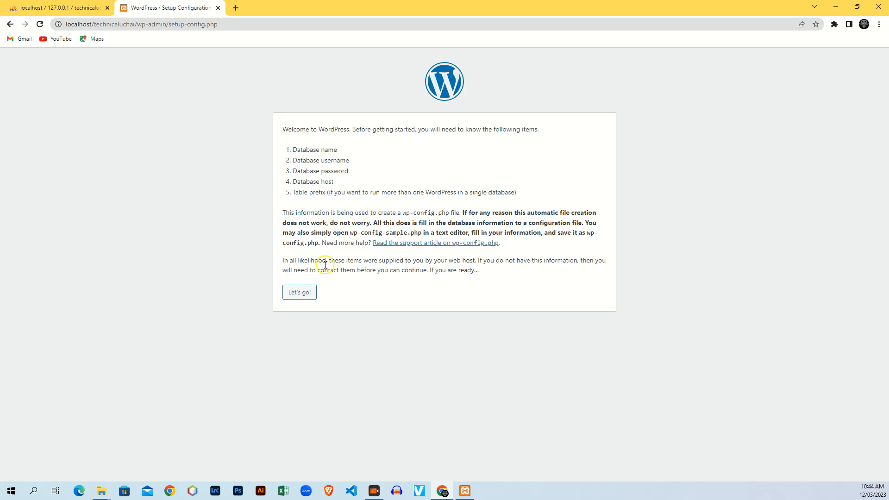
Continue to WordPress's database form and copy the technicaluchai name from phpMyAdmin.
left_click(300, 295)
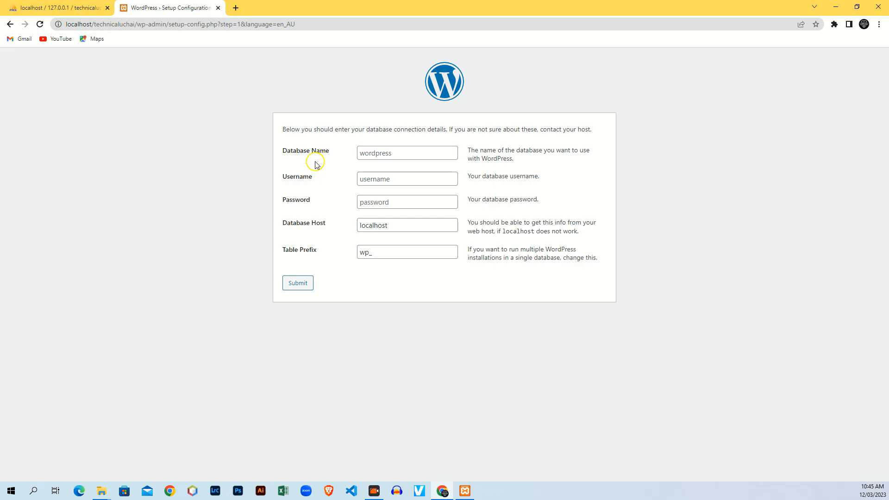
left_click_drag(332, 152, 288, 149)
left_click(310, 171)
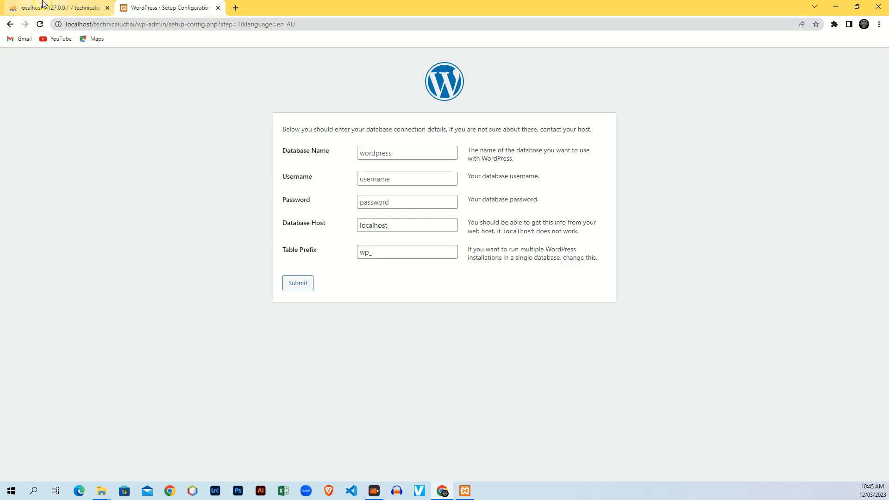
left_click(47, 11)
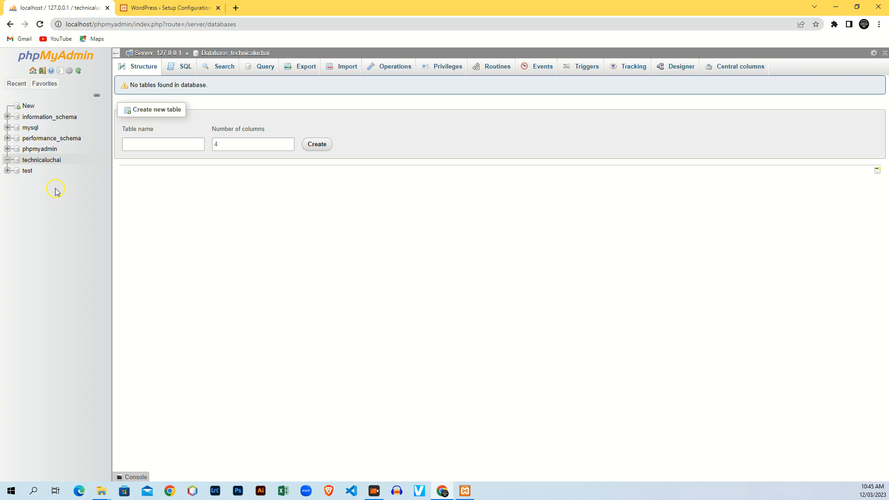
double_click(40, 162)
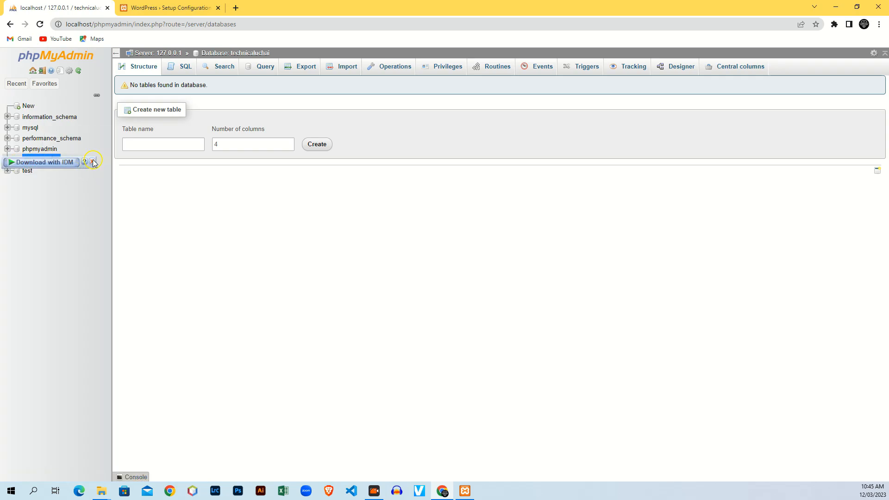
right_click(52, 160)
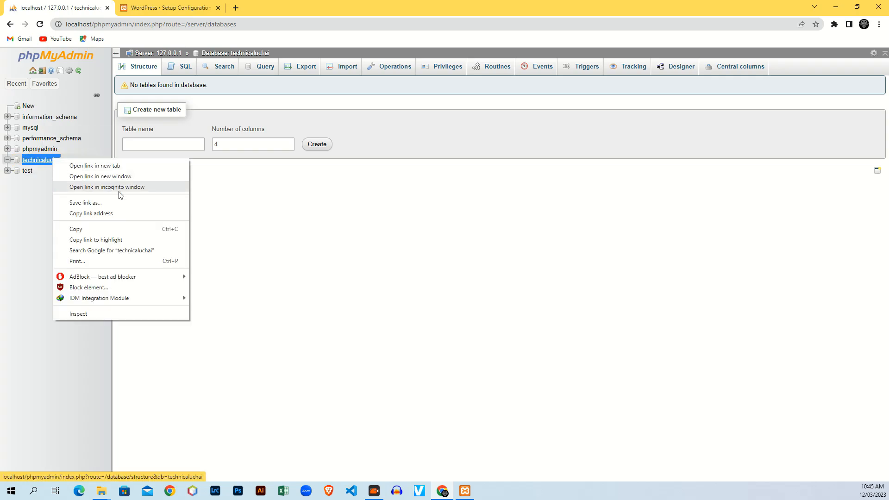
left_click(89, 230)
Paste technicaluchai into Database Name and enter root as the Username.
left_click(189, 7)
left_click(398, 152)
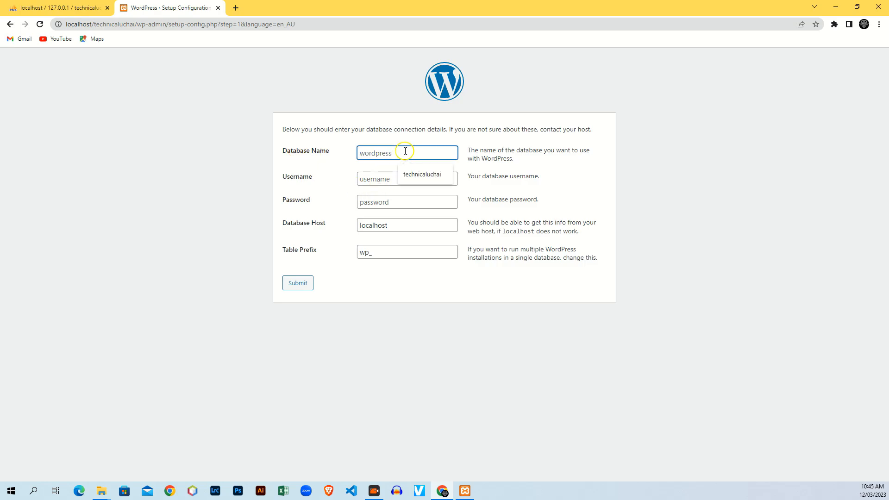
left_click(388, 155)
key("ctrl+v")
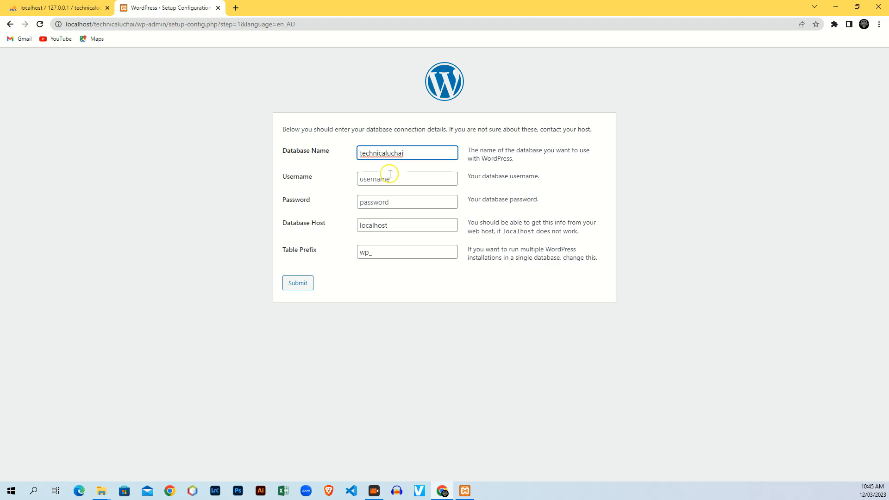
left_click(386, 182)
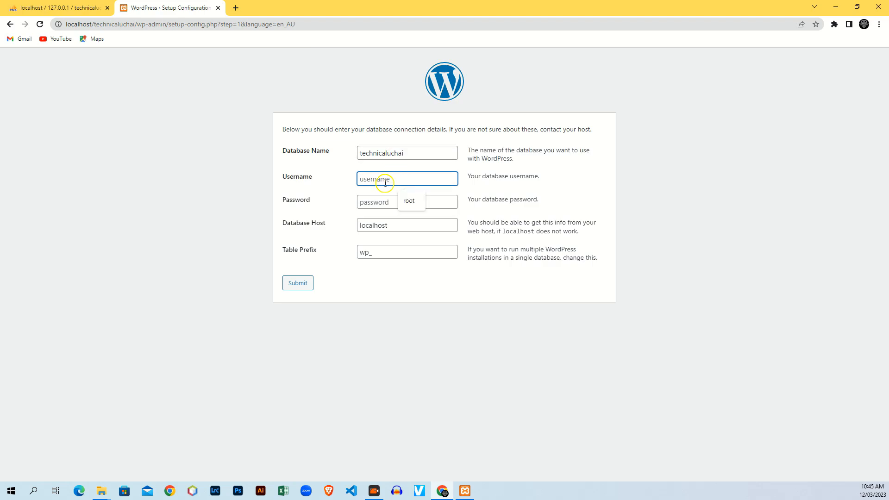
type("root")
left_click(393, 193)
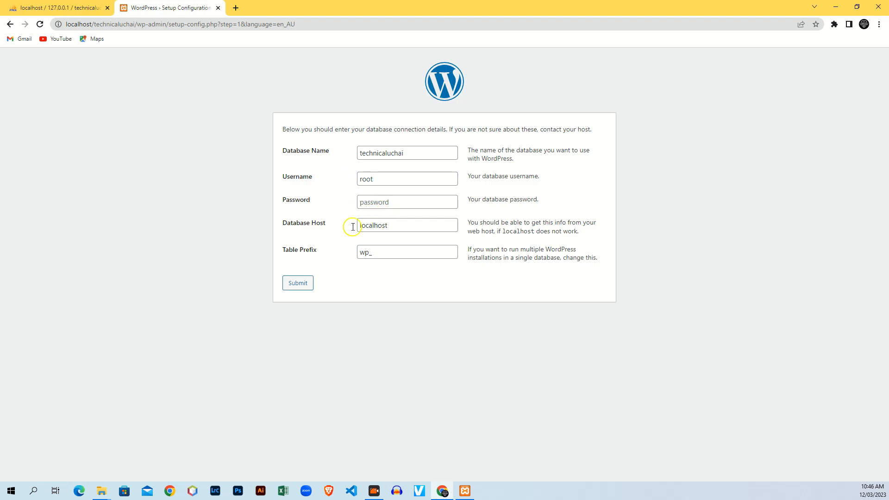
Submit the technicaluchai/root connection details and choose Run the installation.
left_click(295, 286)
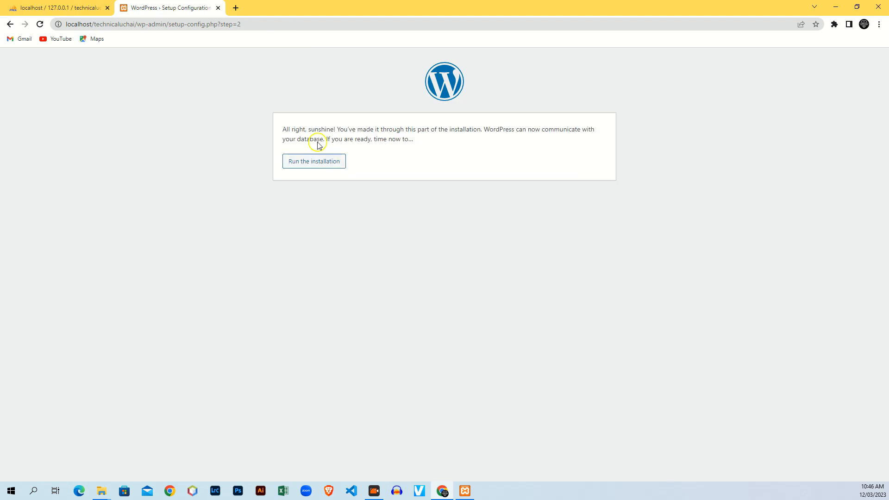
left_click_drag(595, 130, 238, 105)
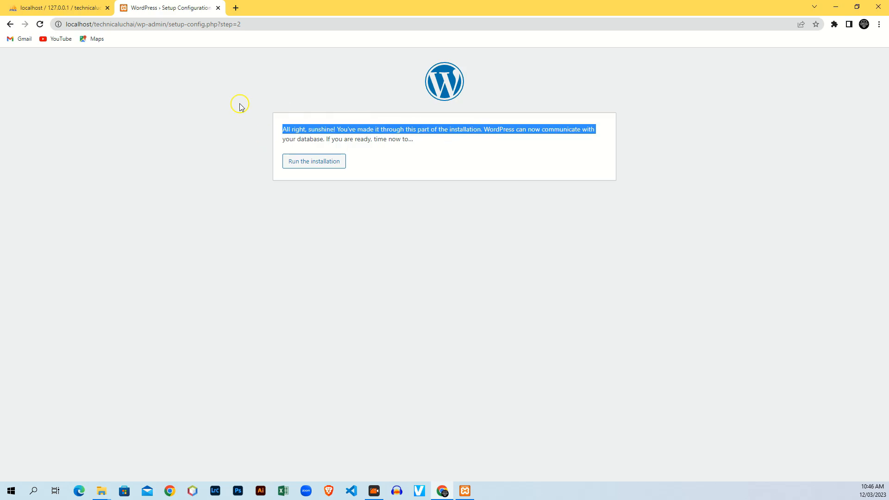
left_click(524, 140)
left_click_drag(415, 153, 230, 107)
left_click(426, 234)
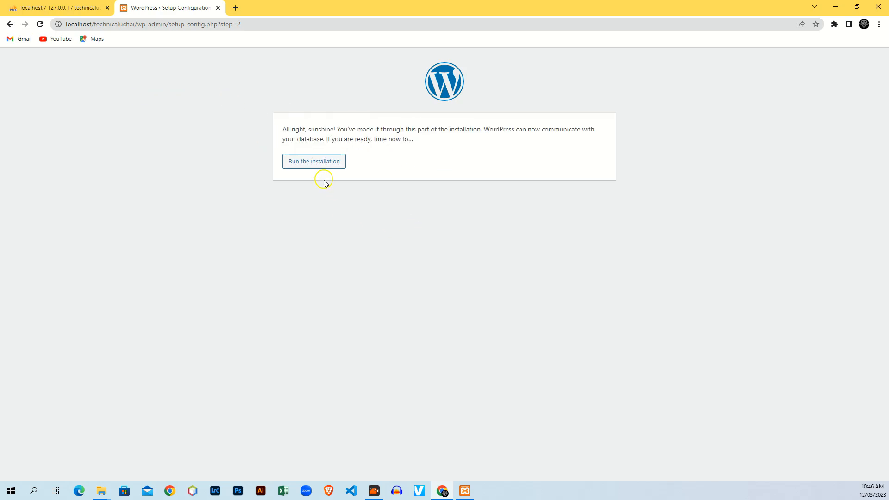
left_click(296, 167)
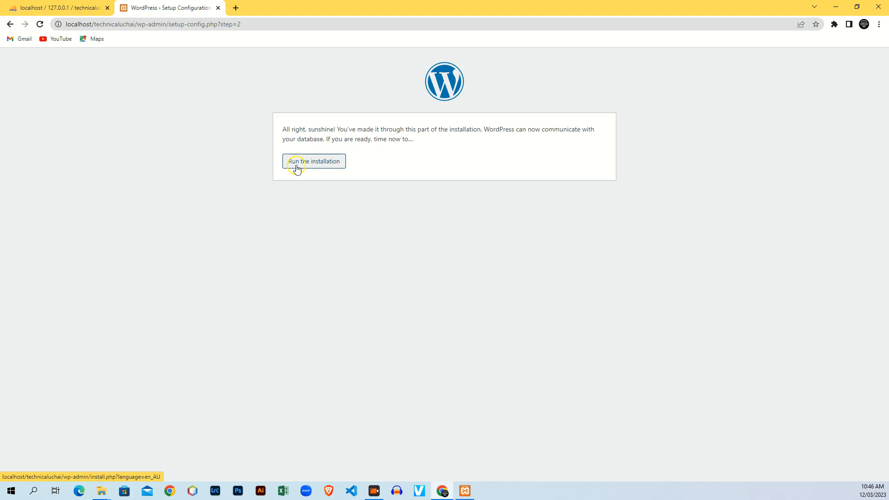
left_click_drag(280, 124, 332, 136)
Enter Technical Uchai as the site title and fill in the admin username.
left_click(463, 246)
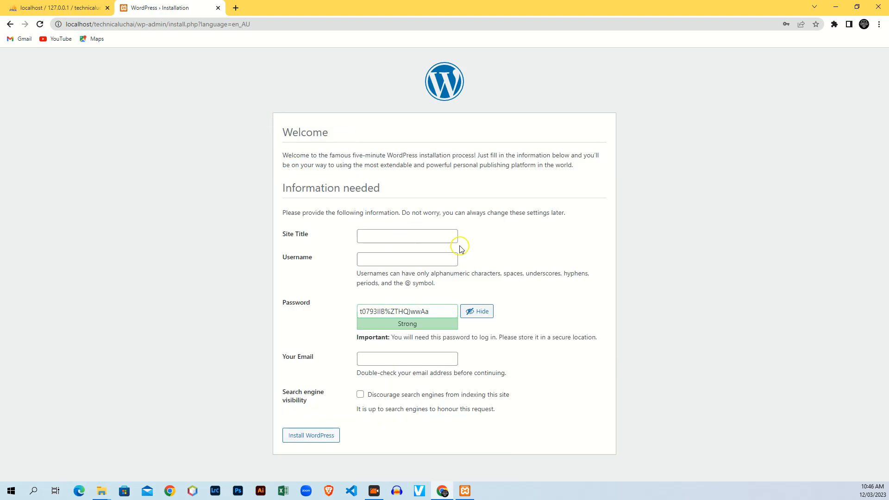
left_click(385, 230)
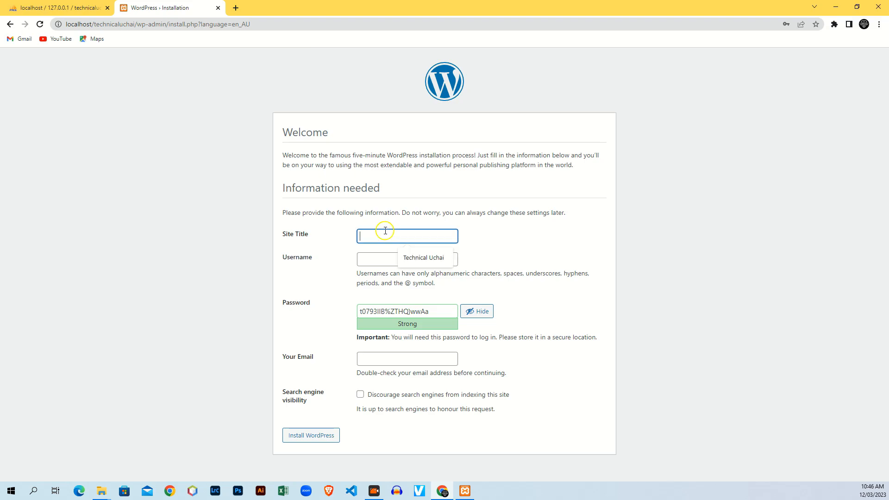
type("Tec")
left_click(412, 258)
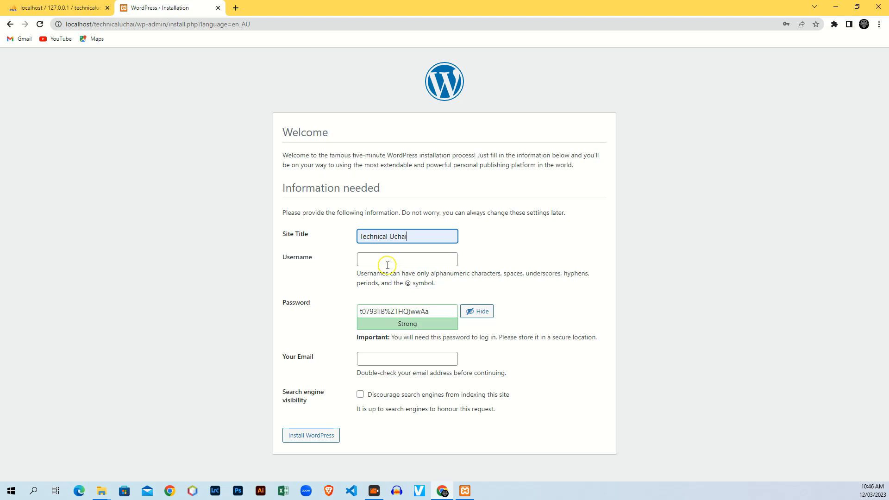
left_click(388, 265)
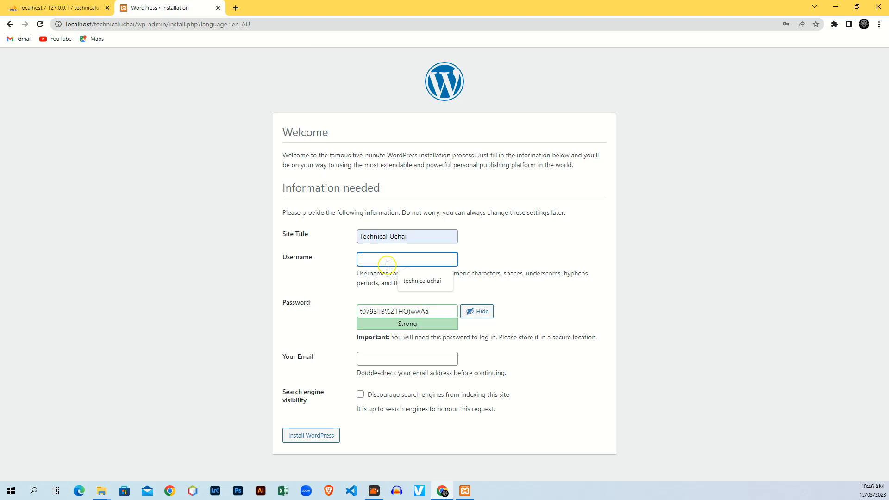
left_click(430, 281)
left_click_drag(404, 258, 317, 253)
Replace the generated password with a simpler one, confirm weak password use, and add the admin e-mail.
left_click_drag(432, 309, 308, 296)
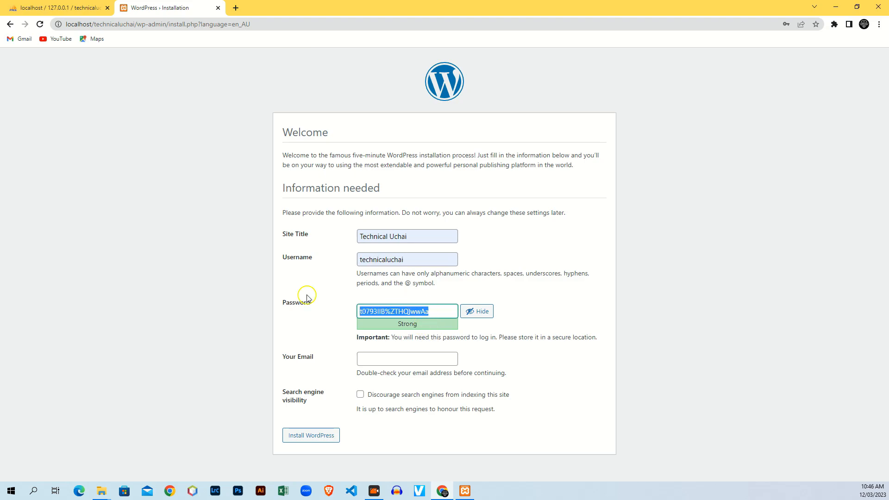
key("ctrl+v")
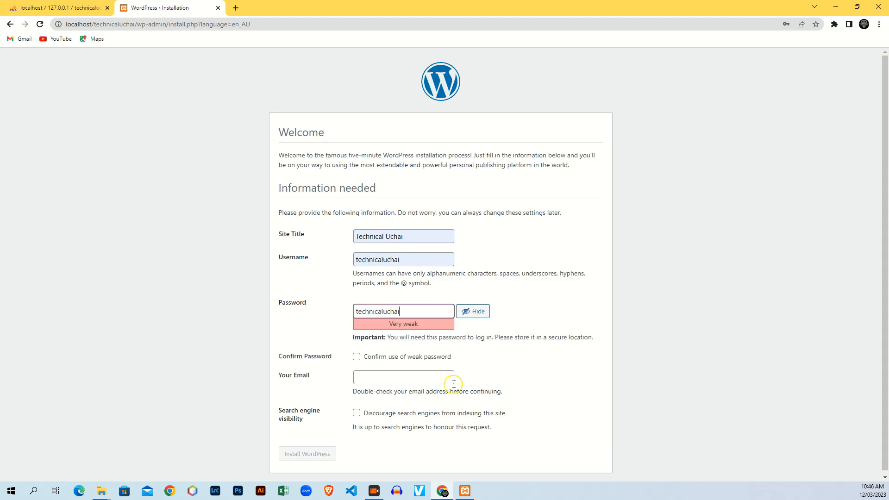
left_click(356, 359)
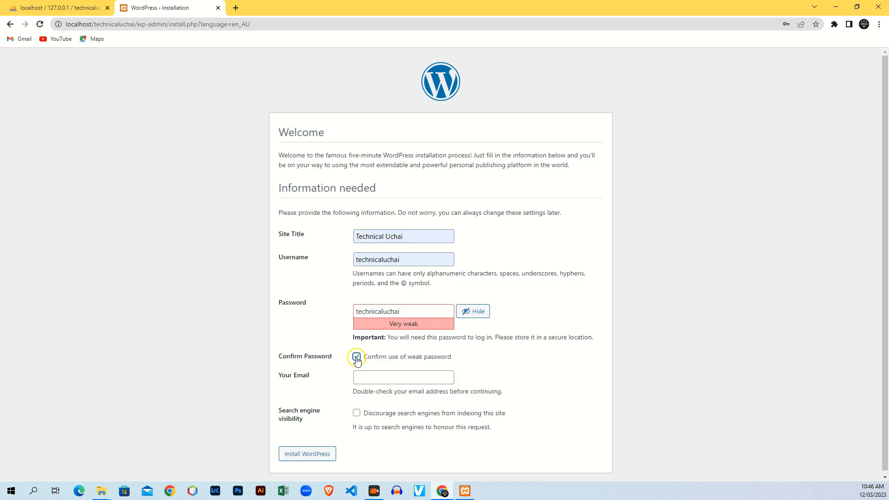
left_click(380, 377)
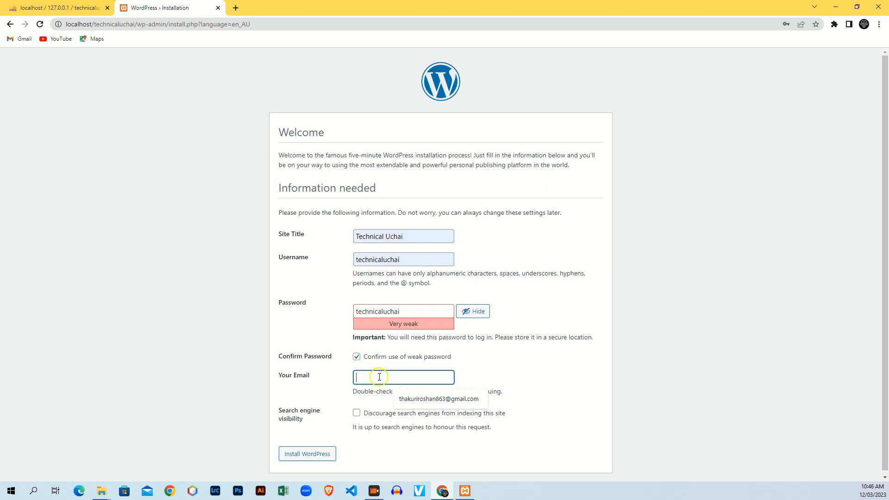
left_click(417, 399)
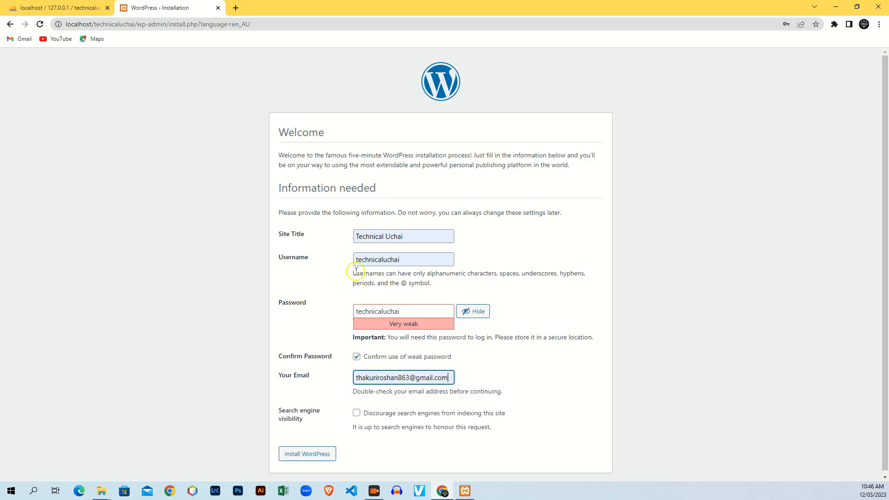
Install WordPress and continue from the Success page to the login page.
scroll(383, 373, "down", 1)
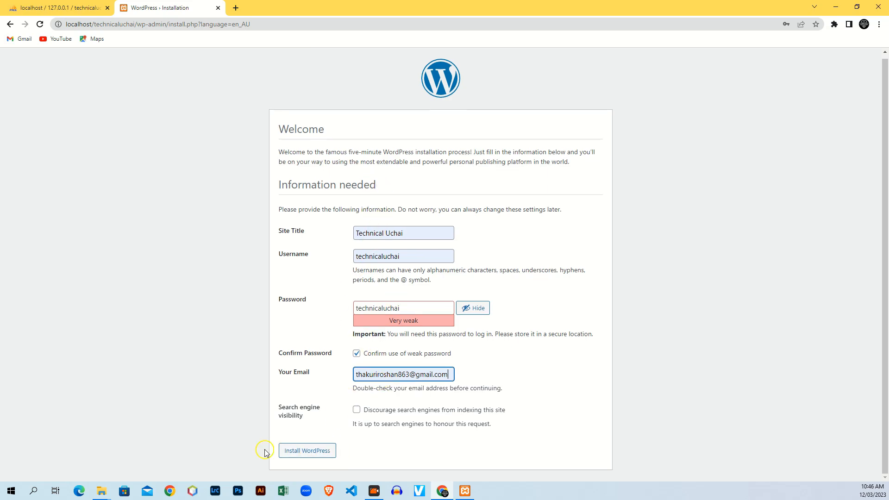
left_click(306, 453)
left_click_drag(281, 133, 368, 133)
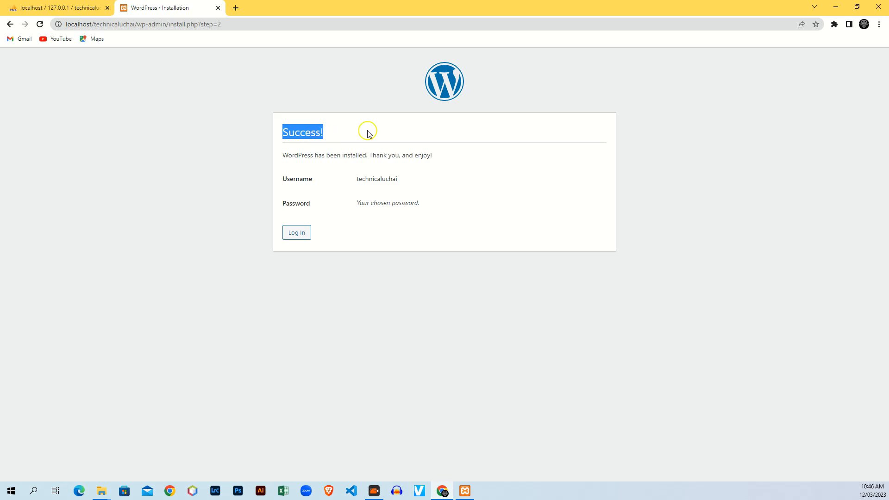
left_click(289, 235)
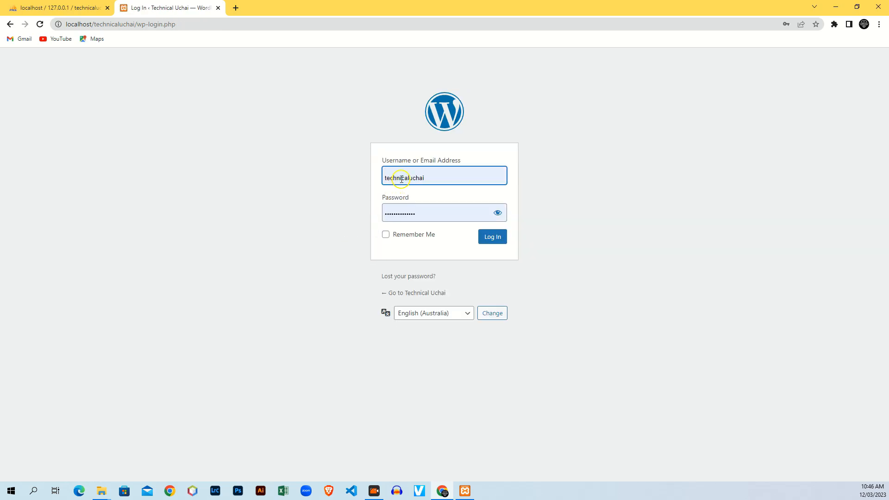
Sign in with the autofilled admin username and password to reach the Technical Uchai dashboard.
left_click(453, 176)
left_click_drag(395, 210, 479, 212)
left_click(434, 176)
left_click(486, 240)
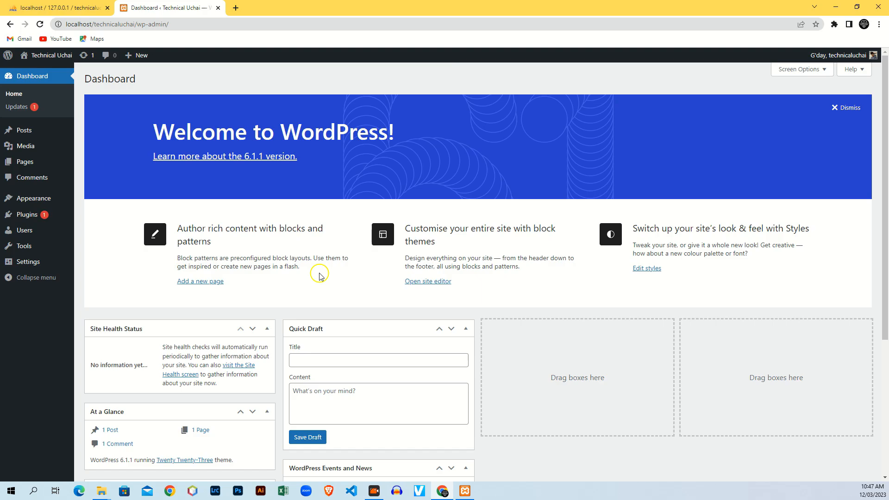